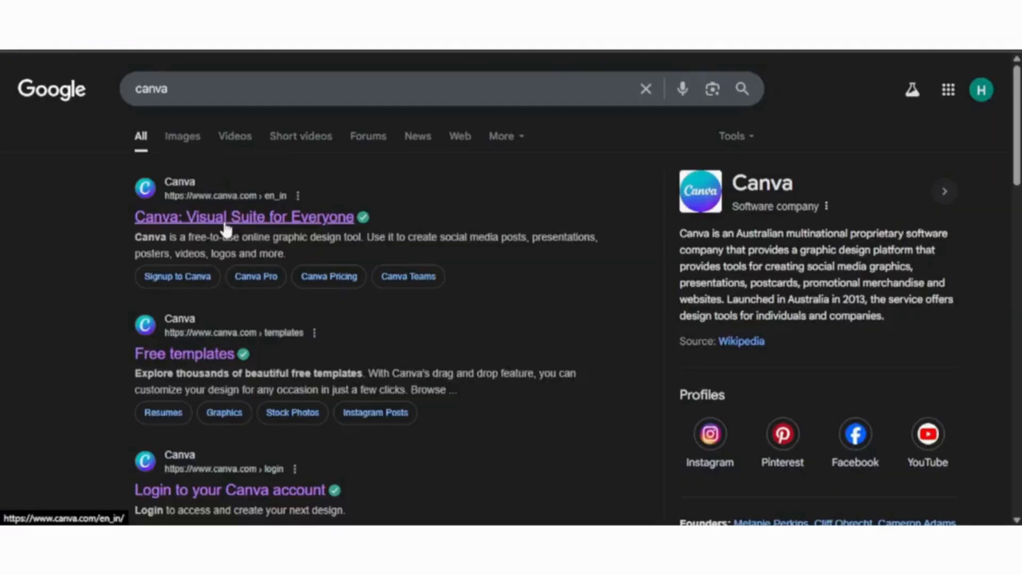
- Open the Canva website and create a blank landscape video design of 1920 × 1080 px
left_click(222, 157)
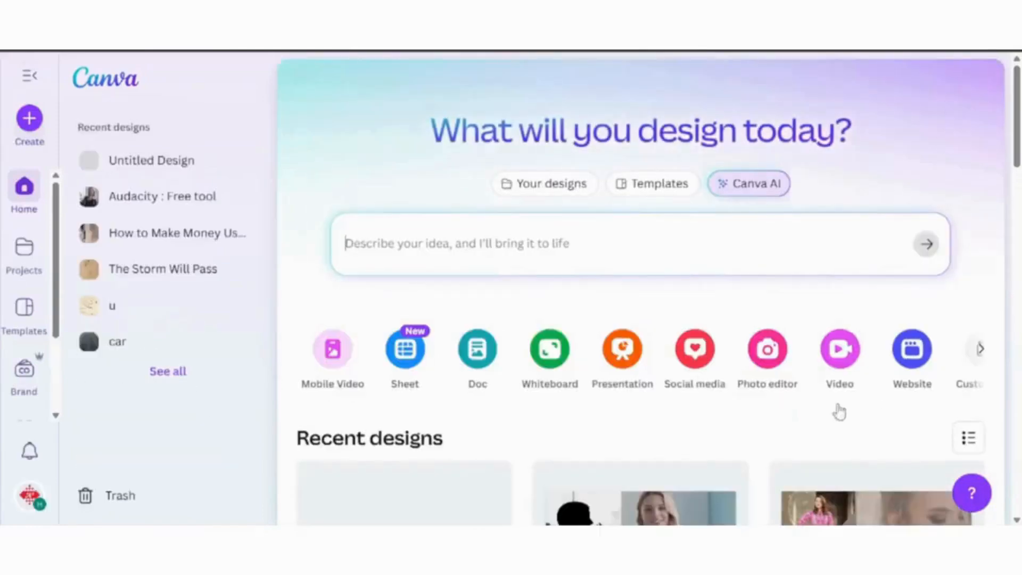
left_click(839, 355)
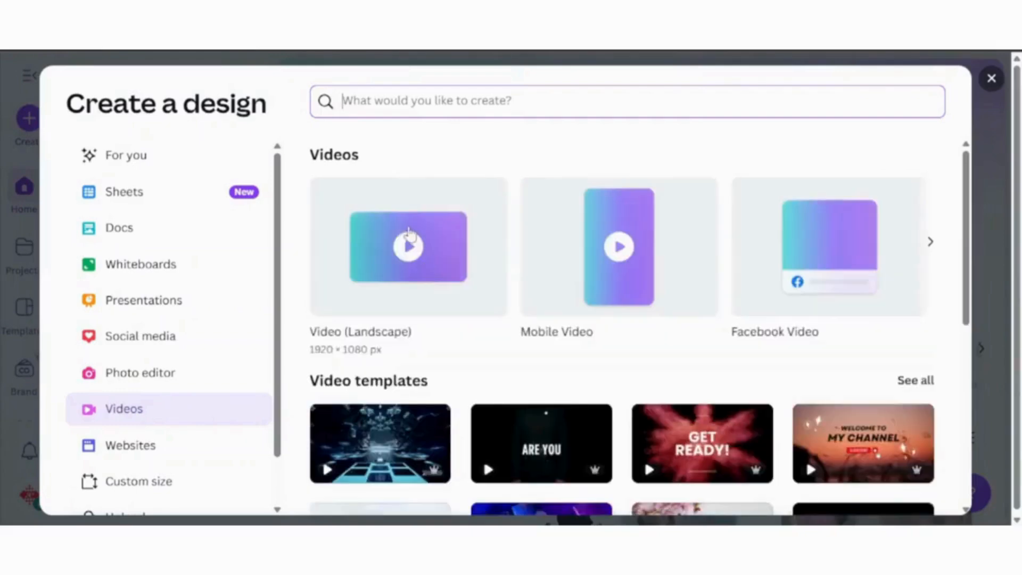
left_click(394, 220)
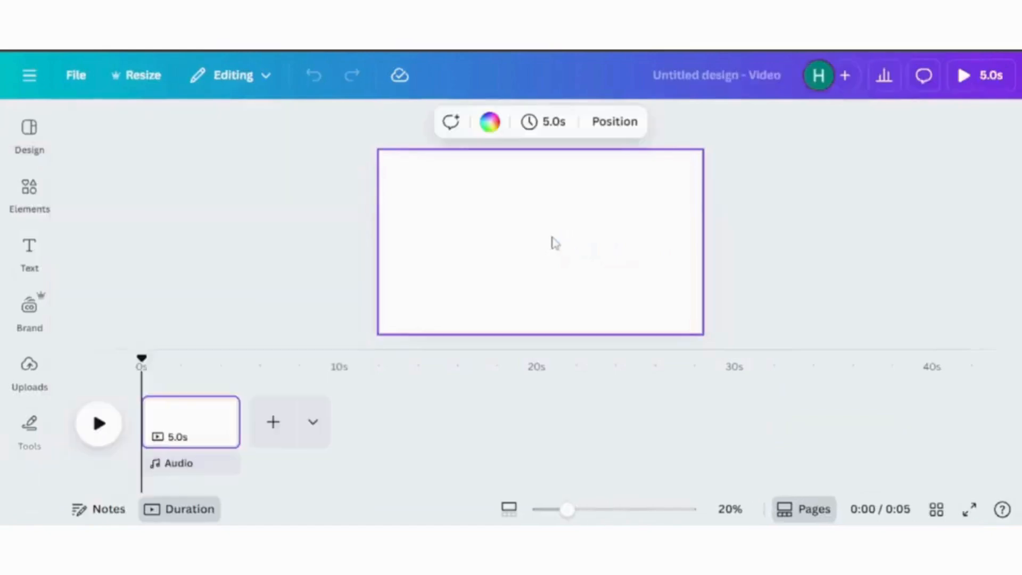
- Open the element search in the blank video design
left_click(32, 205)
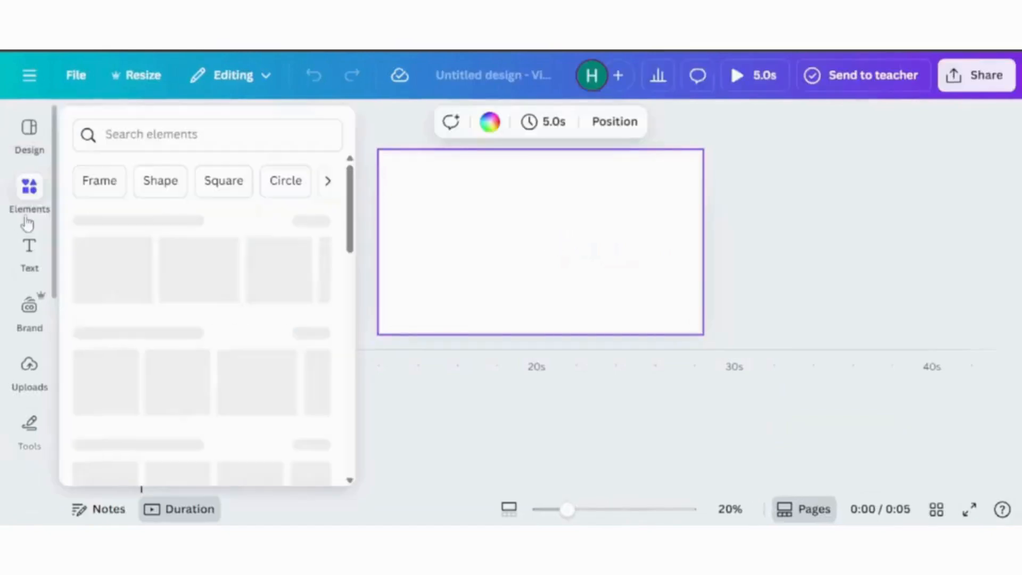
left_click(129, 133)
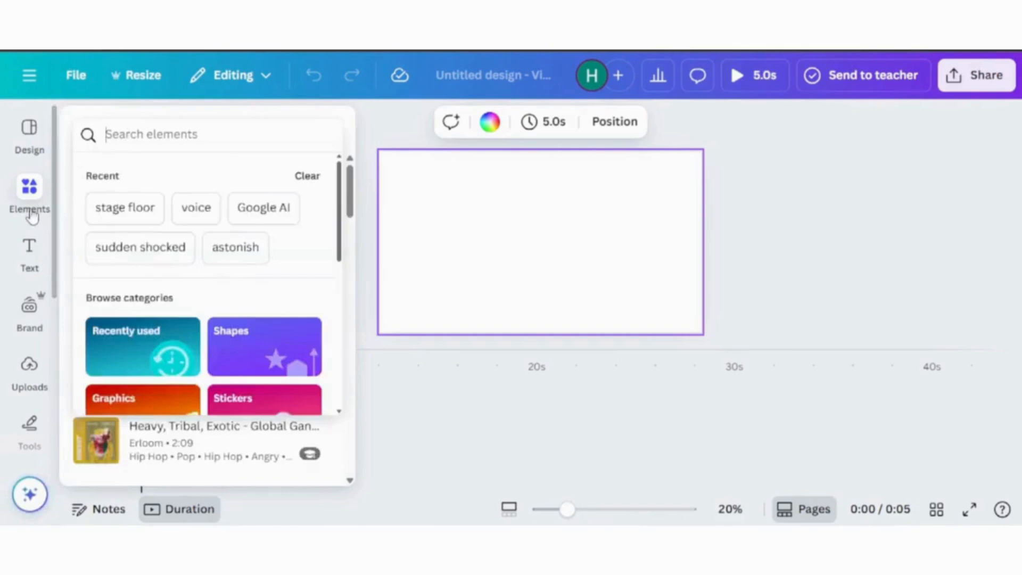
left_click(161, 126)
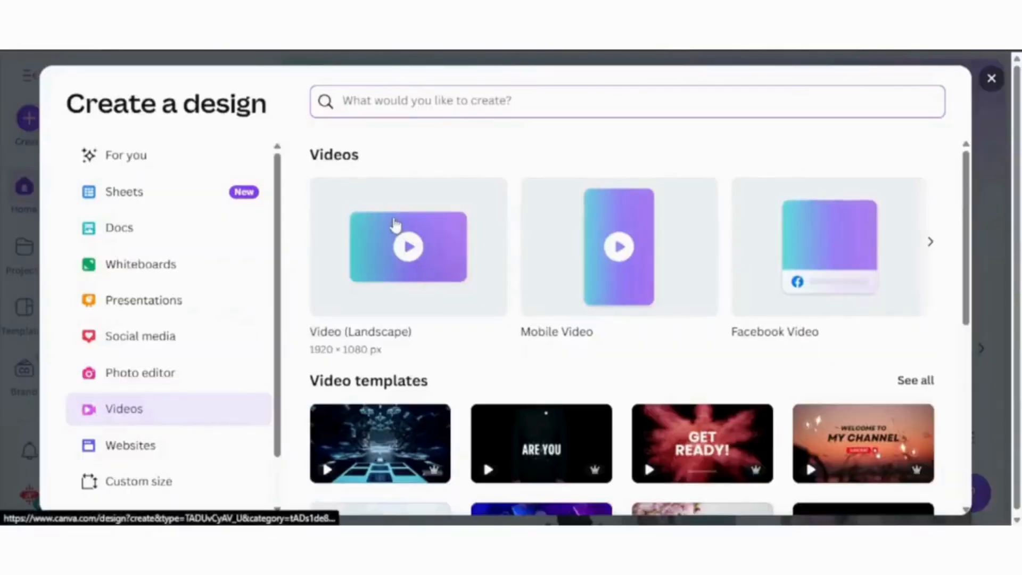
- Start a landscape video design and set the meadow graphic with the twisted tree as its page background
left_click(394, 229)
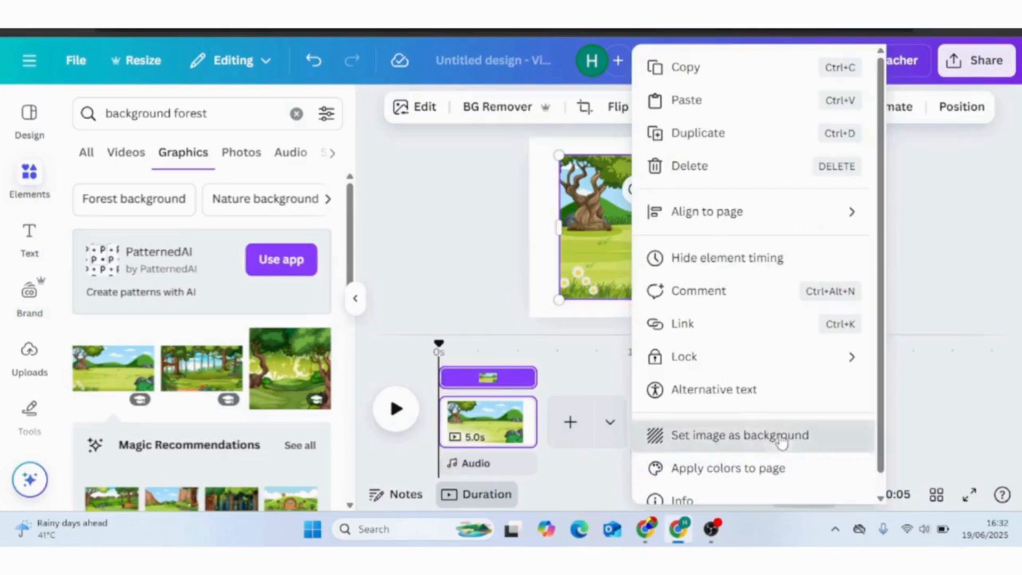
left_click(730, 433)
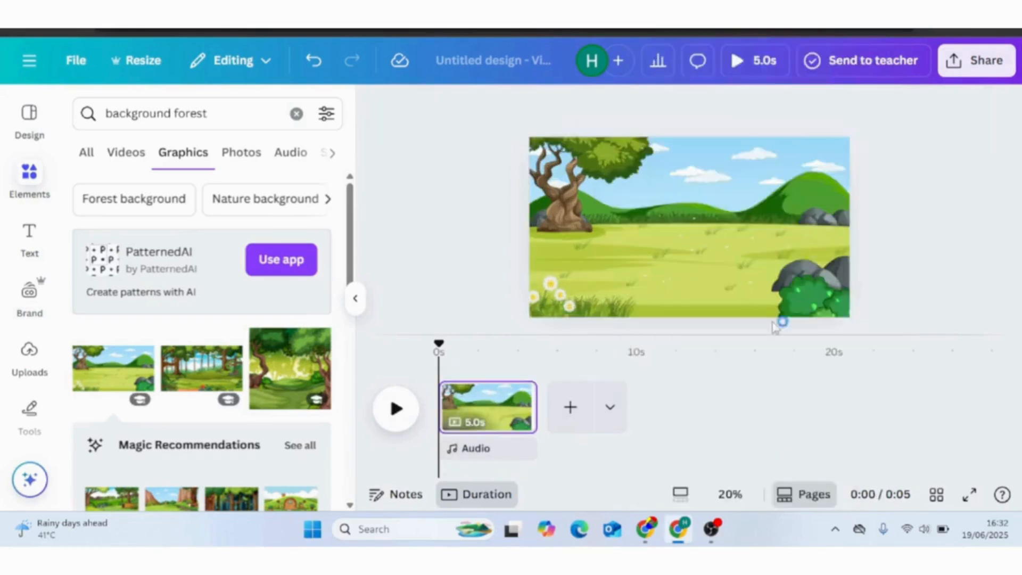
left_click(723, 236)
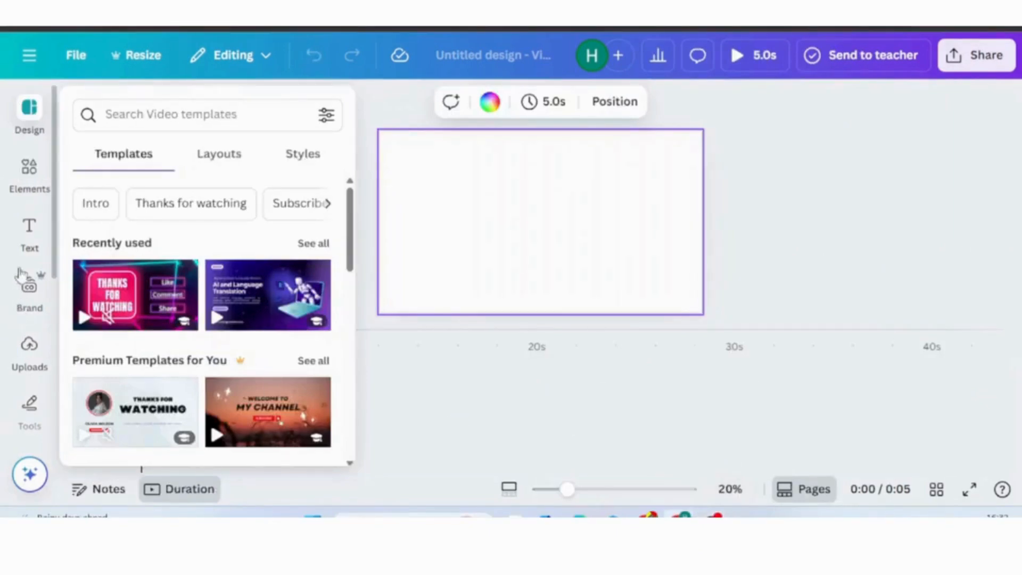
- Search the elements for "background forest" and limit the results to graphics
left_click(28, 191)
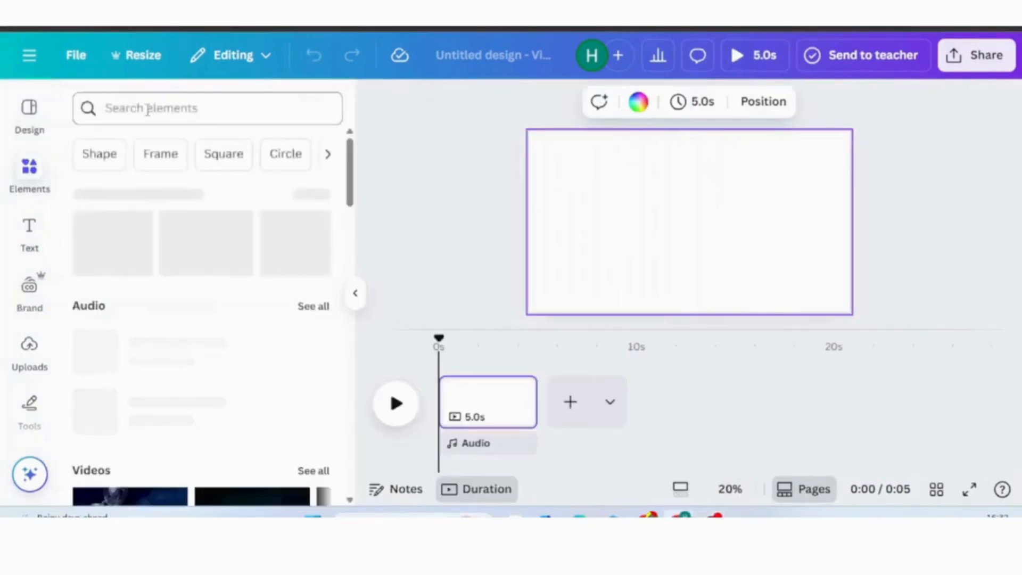
left_click(148, 110)
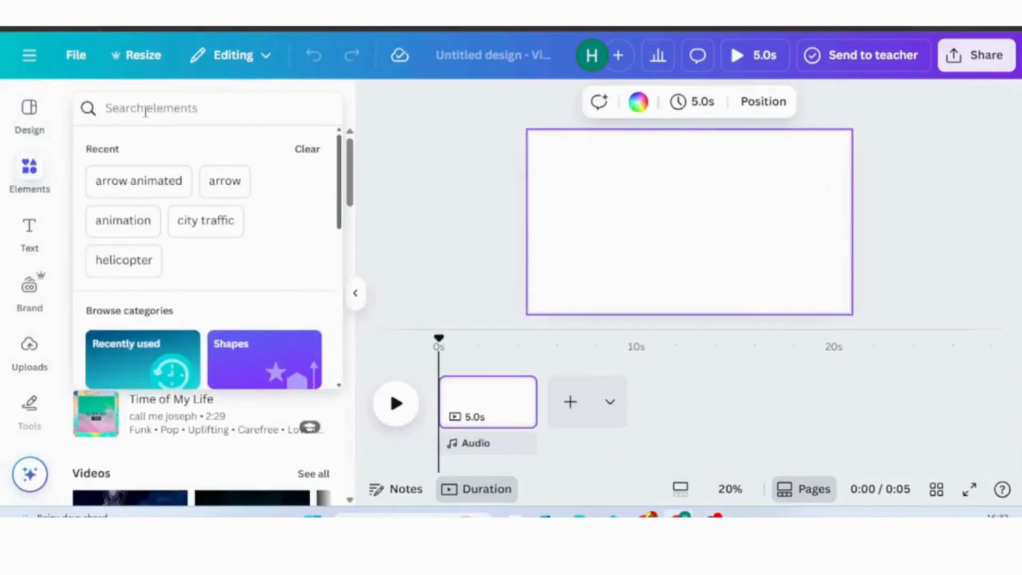
type("backg")
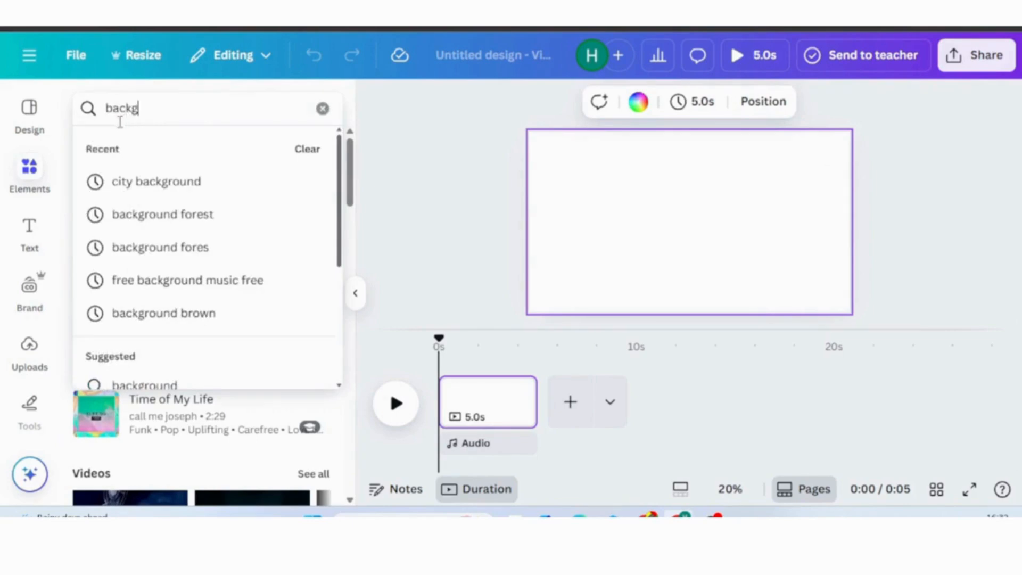
left_click(162, 218)
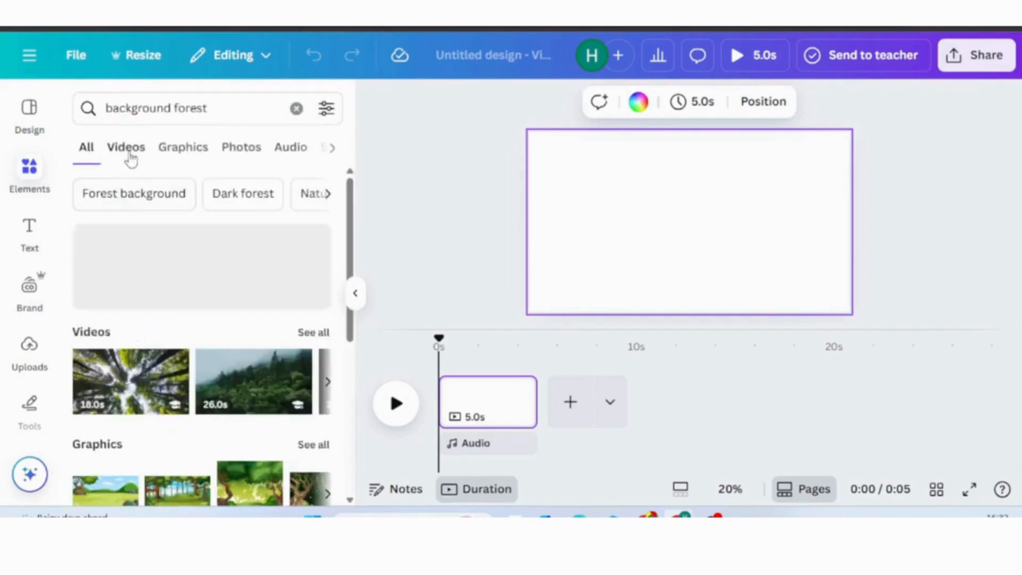
left_click(128, 149)
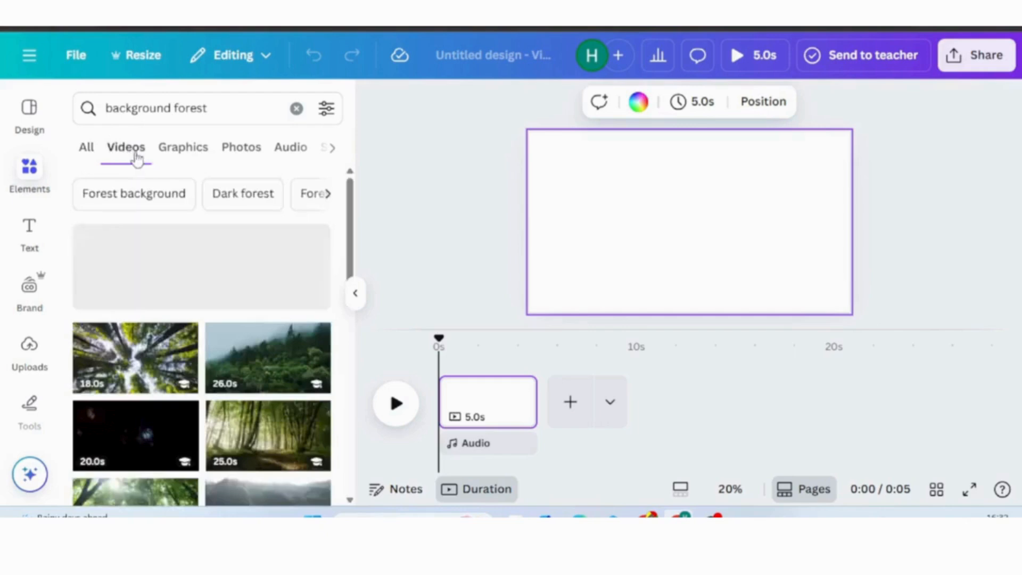
left_click(185, 149)
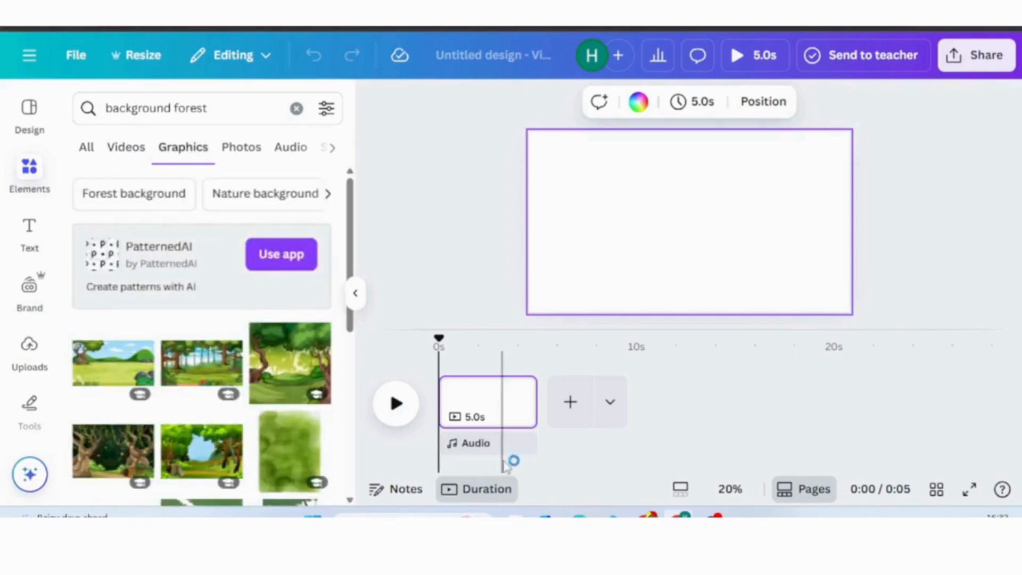
- Add the green meadow graphic with the twisted tree to the blank page and set it as the background
left_click(119, 374)
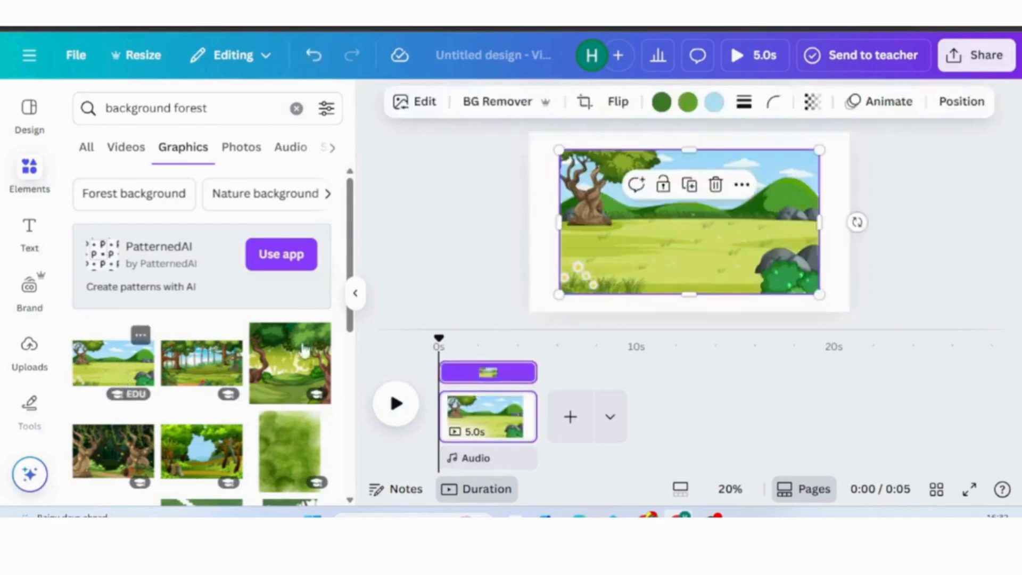
right_click(633, 245)
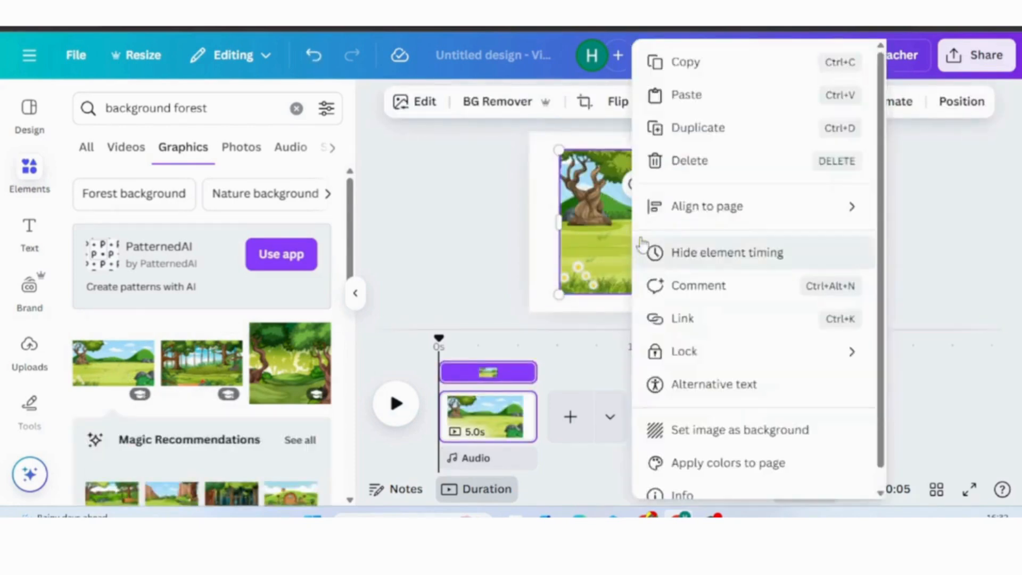
left_click(781, 437)
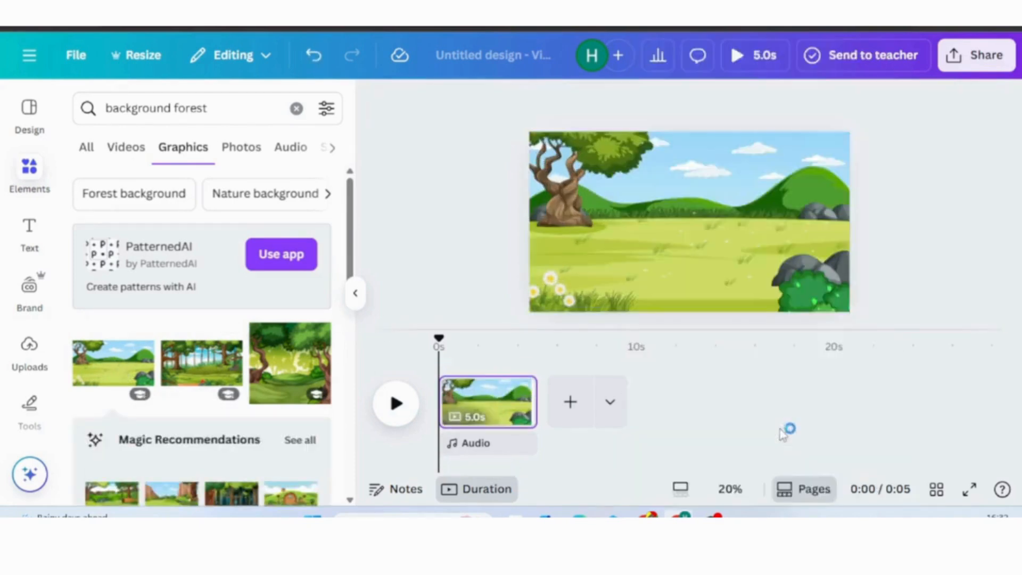
- Search the element graphics for "animation walking"
left_click(90, 112)
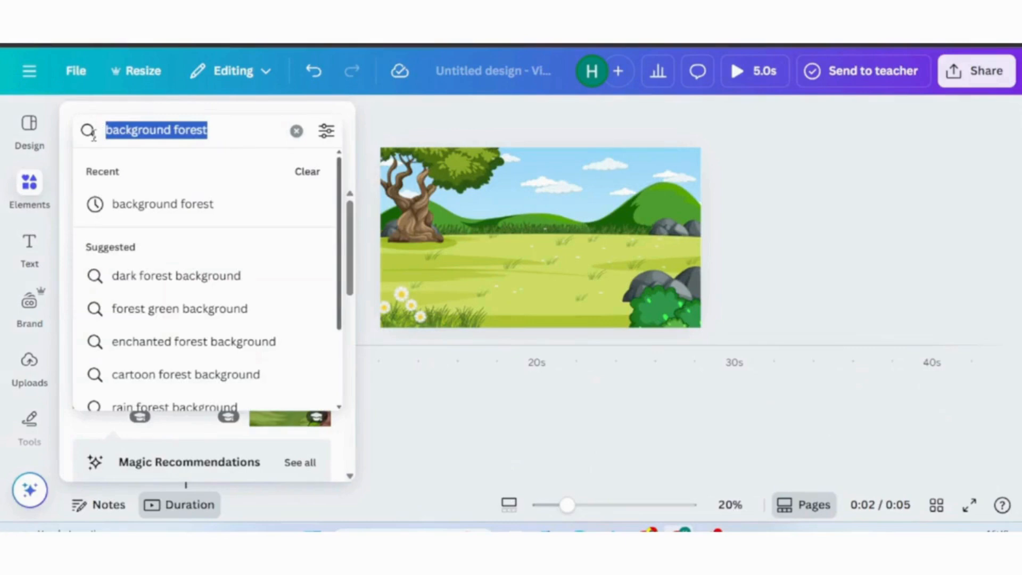
type("walking")
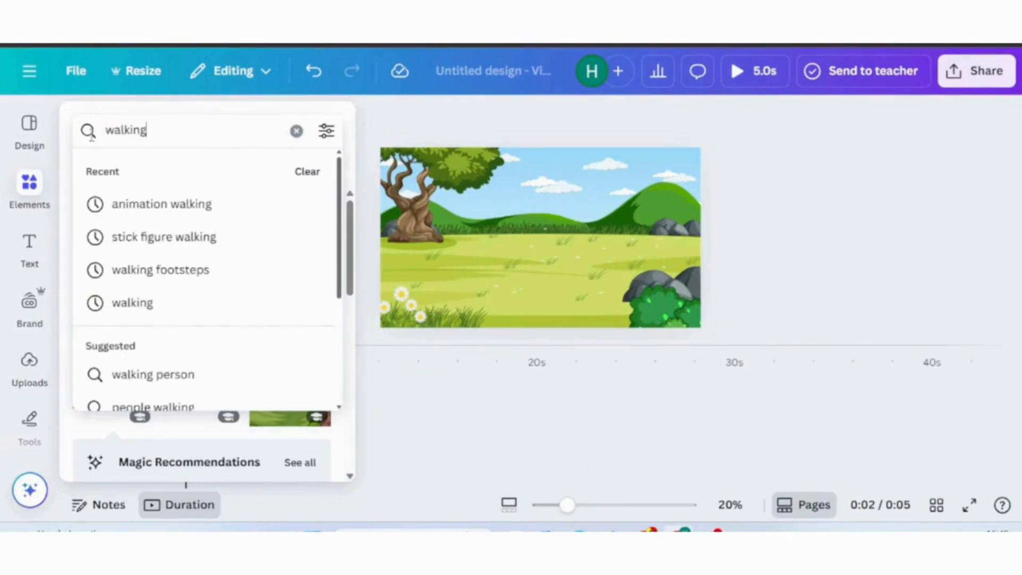
left_click(132, 205)
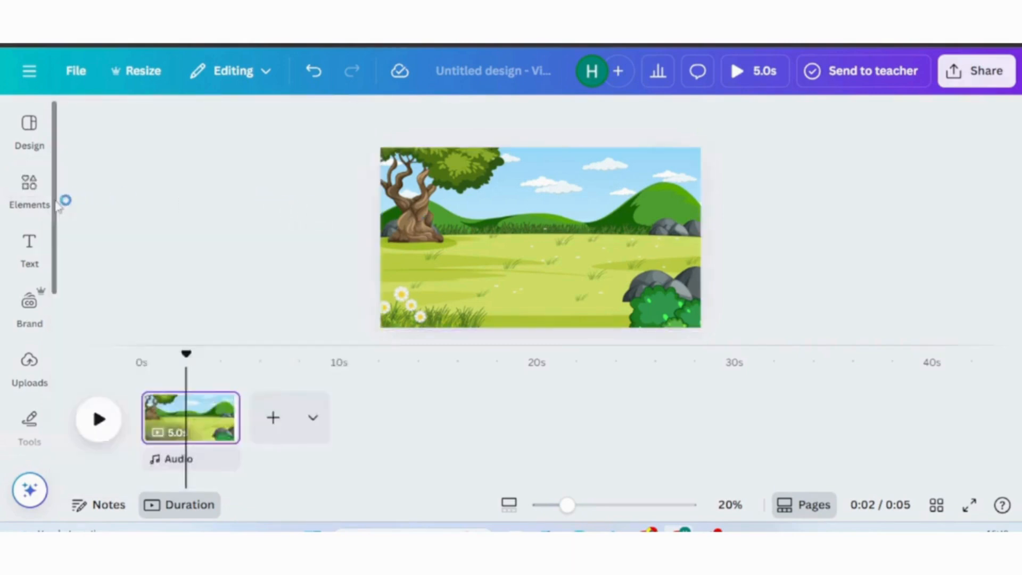
left_click(35, 209)
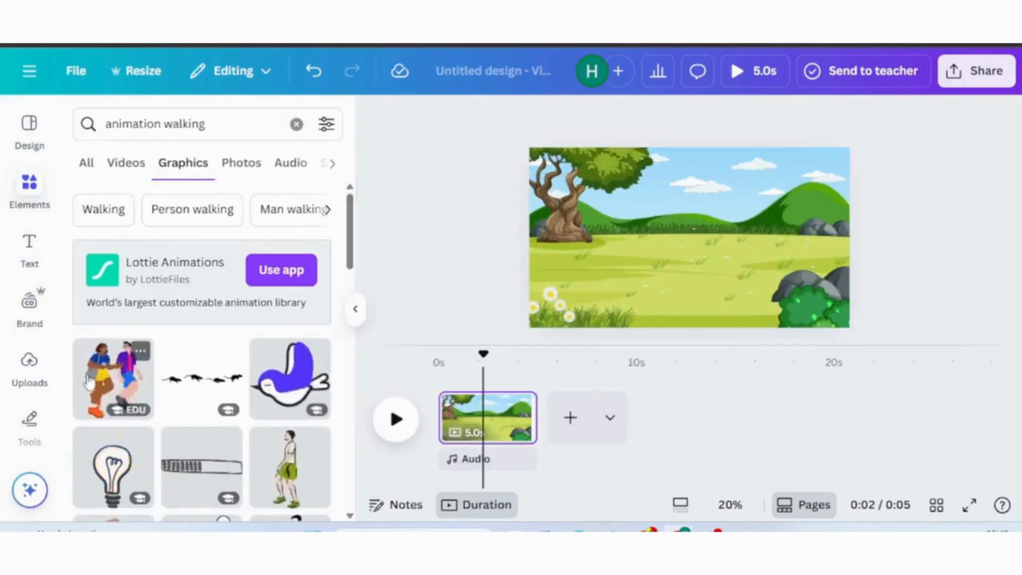
- Add the animated graphic of two people walking, shrink it, and place it partly beyond the page's left edge
left_click(88, 379)
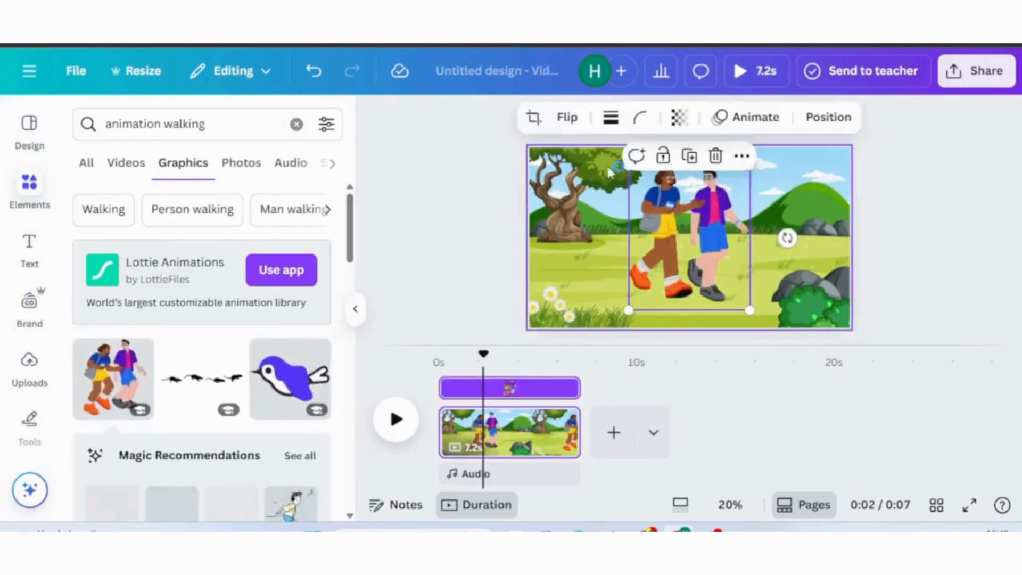
left_click_drag(750, 310, 696, 245)
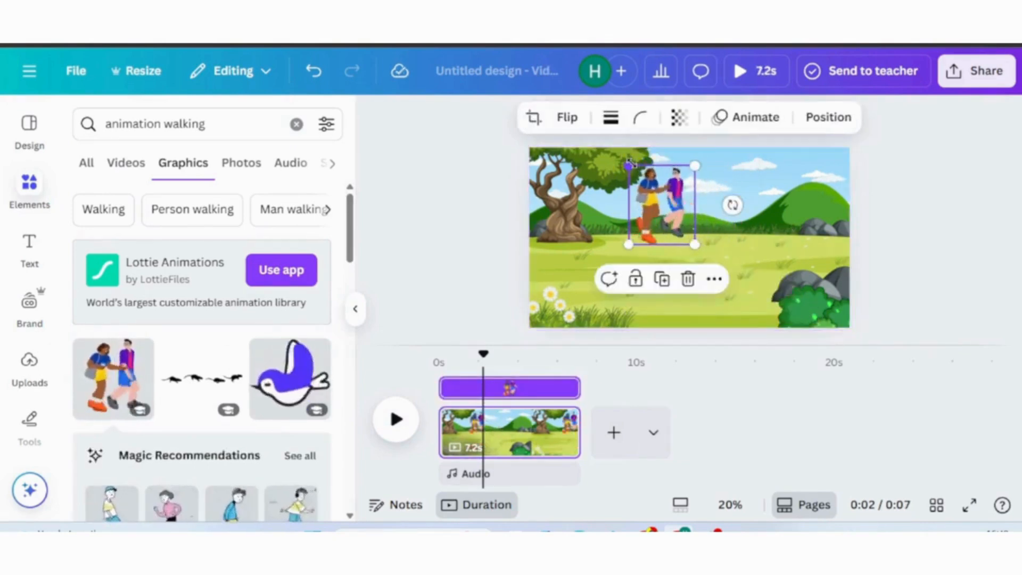
left_click_drag(630, 164, 642, 174)
left_click_drag(667, 207, 535, 269)
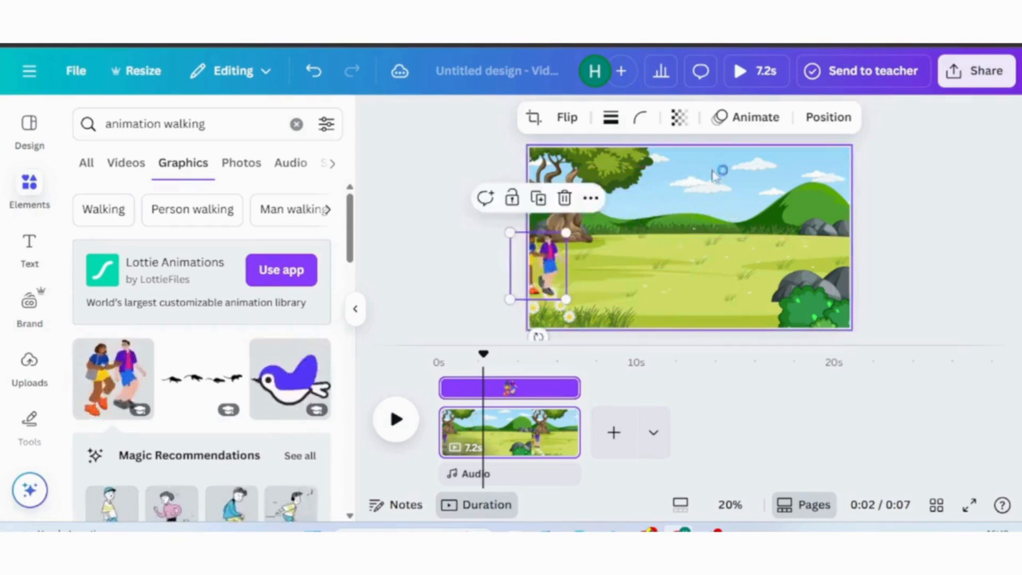
- Create a custom animation that moves the walking pair across the meadow to the page's right edge
left_click(750, 118)
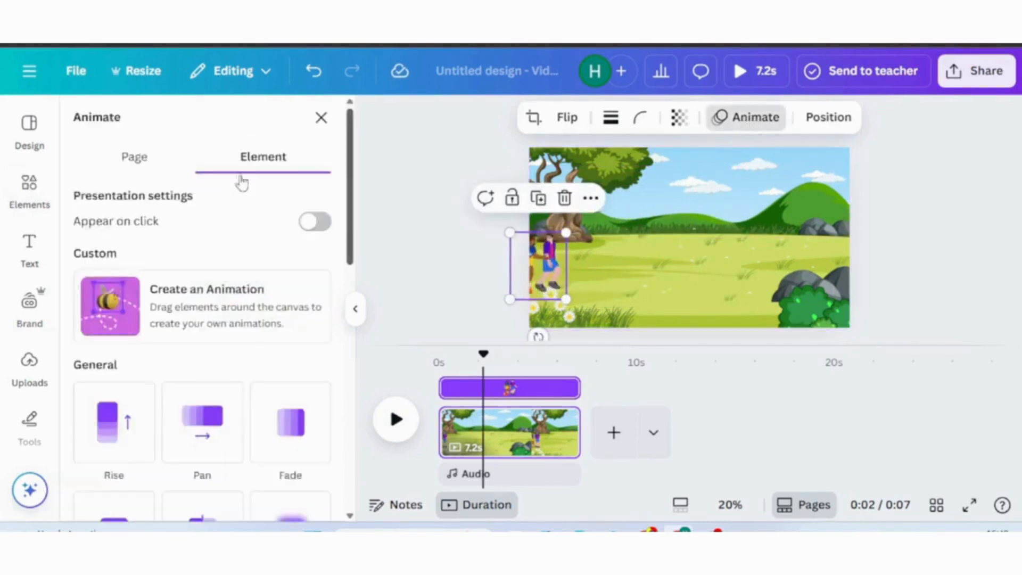
left_click(202, 307)
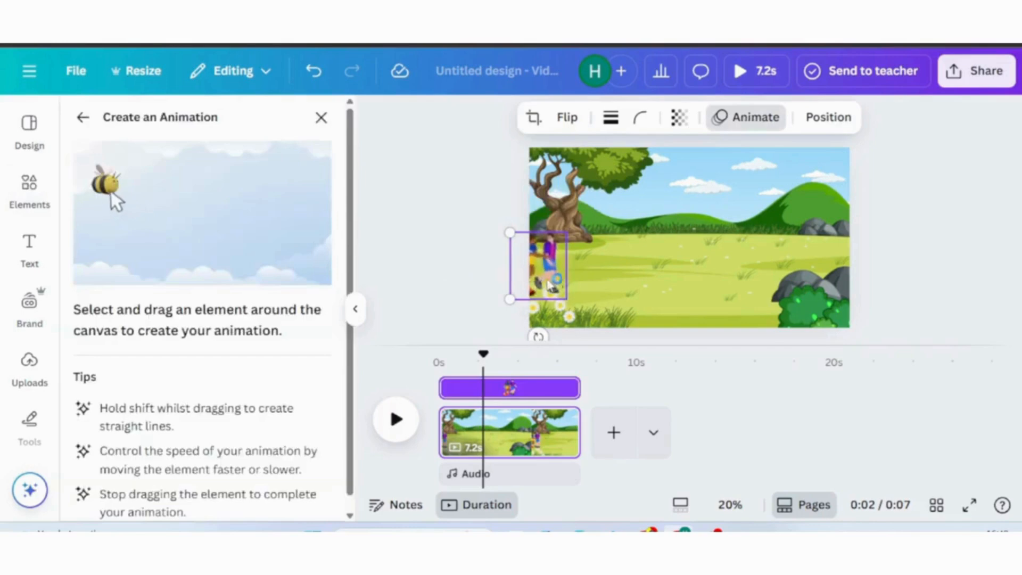
mouse_move(548, 284)
left_mouse_down()
mouse_move(778, 311)
mouse_move(816, 297)
mouse_move(846, 316)
left_mouse_up()
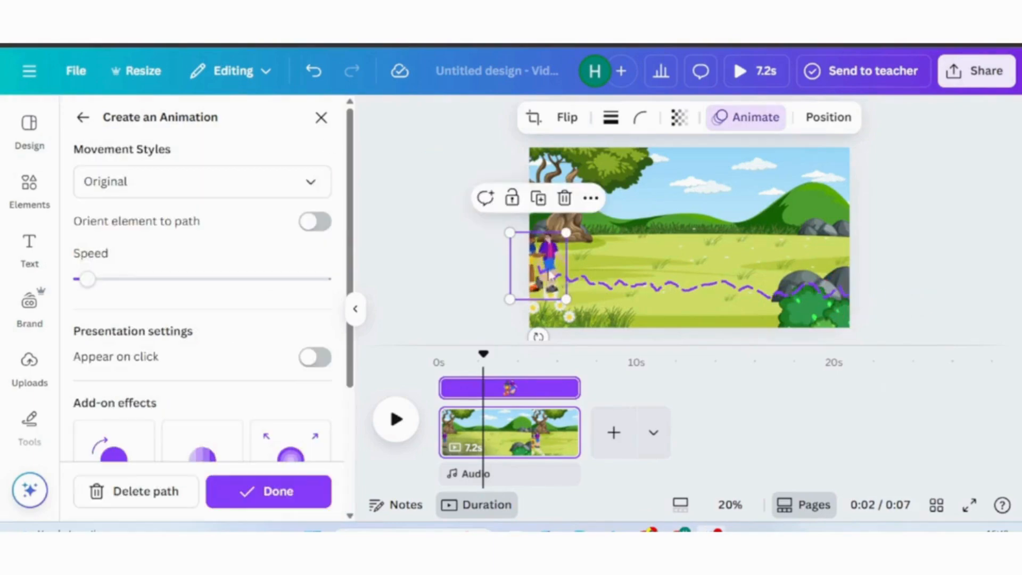
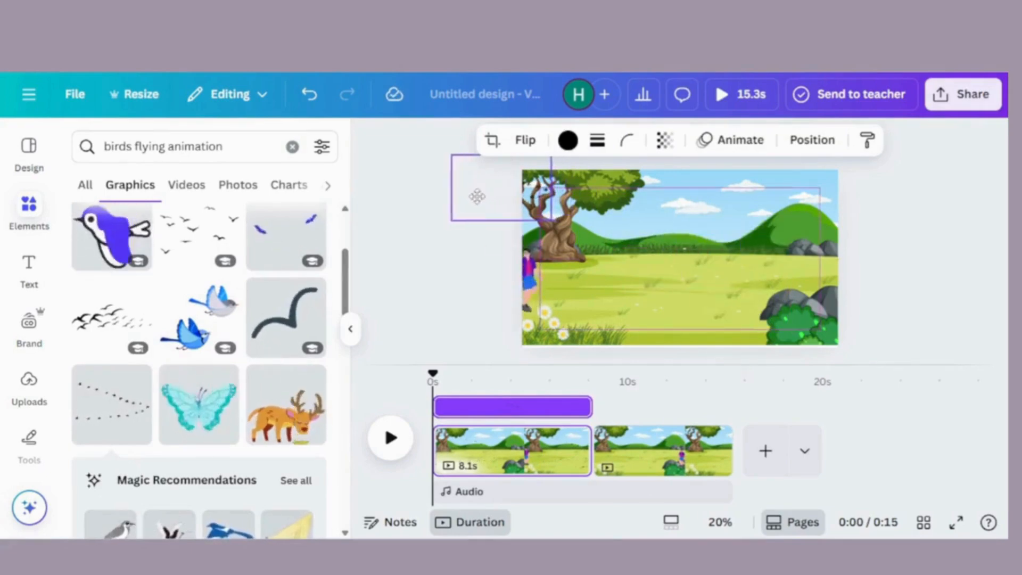
- Create a custom animation that moves the flock of birds across the sky from left to right
left_click(737, 143)
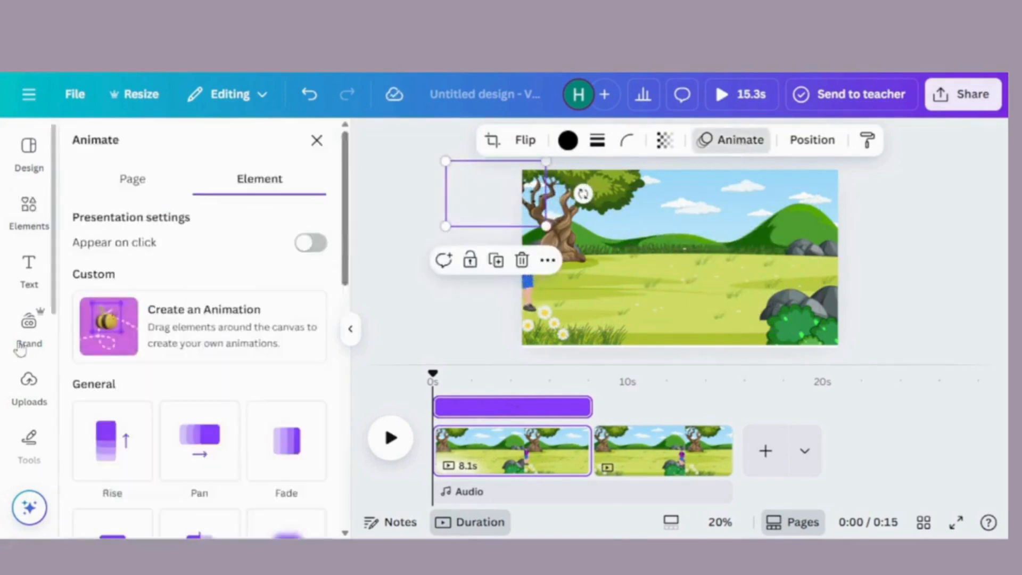
left_click(101, 322)
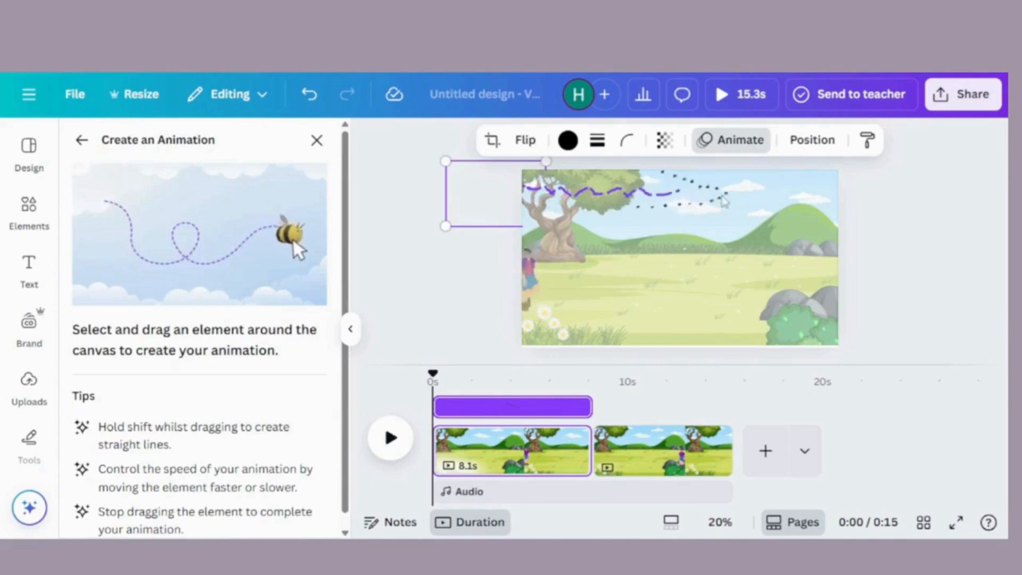
left_click_drag(751, 202, 782, 205)
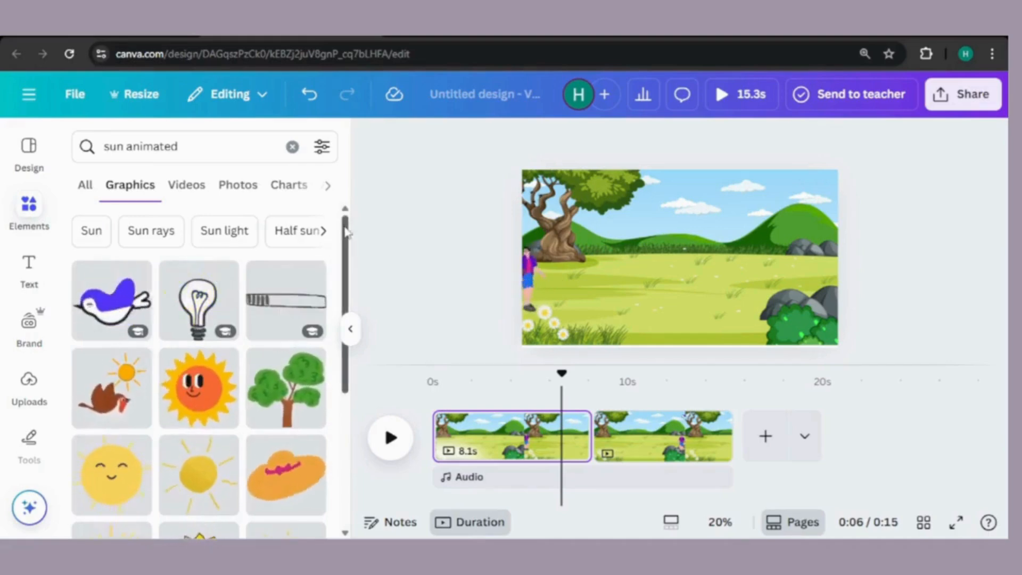
- Add the plain yellow sun from the "sun animated" graphics and shrink it to a small icon beside the right-hand hill
left_click_drag(345, 230, 342, 369)
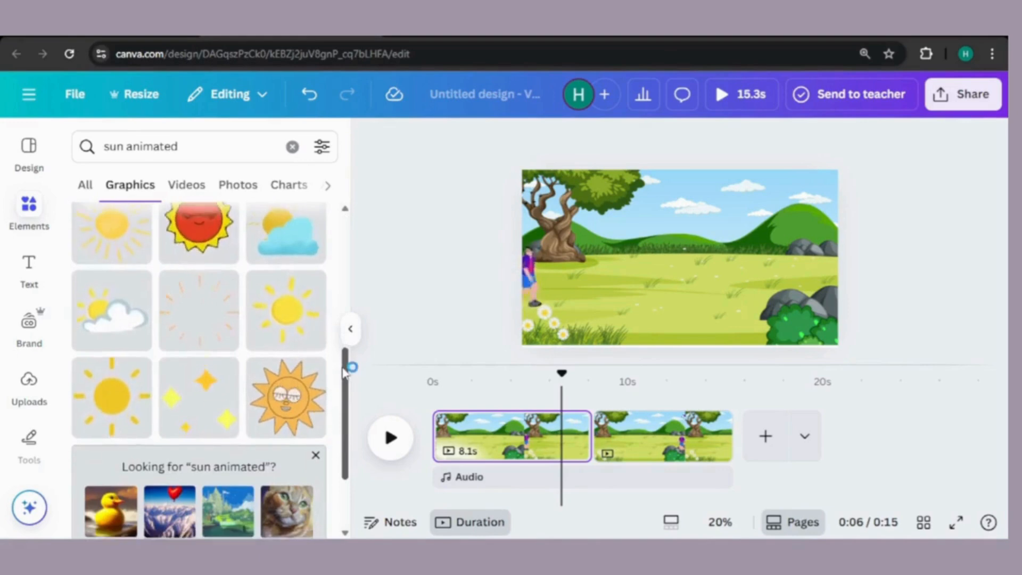
left_click(284, 319)
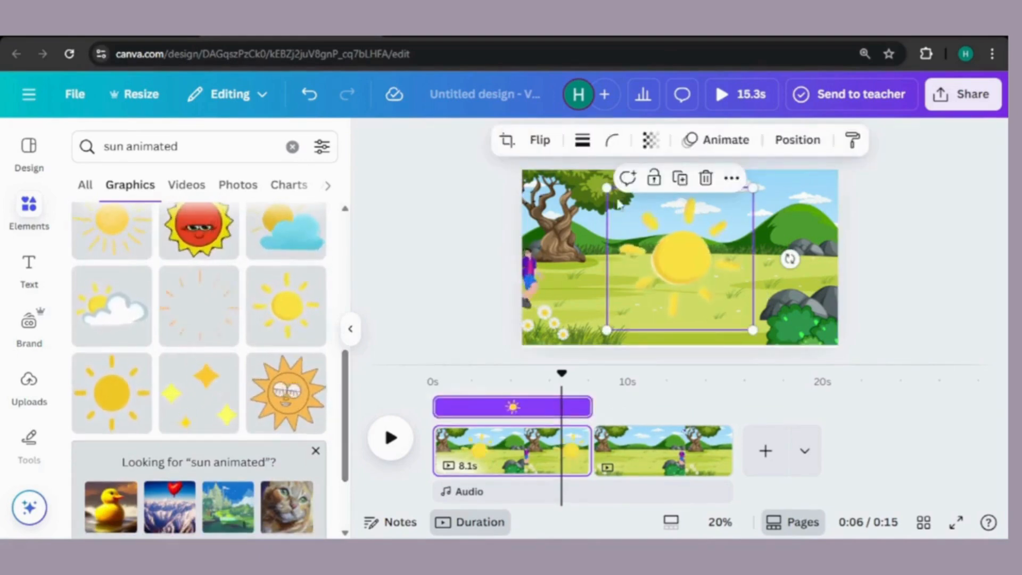
left_click_drag(606, 188, 715, 216)
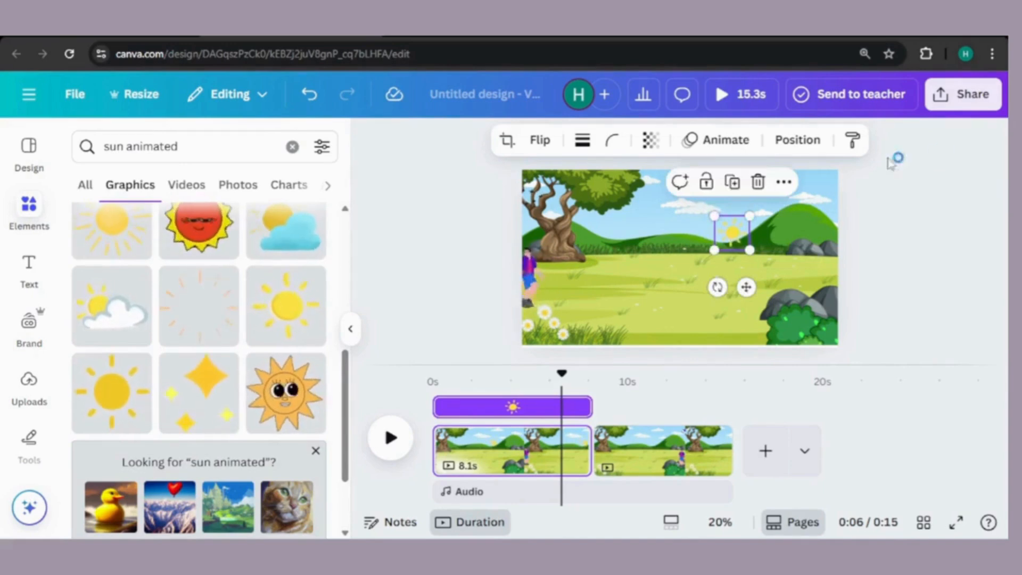
- Create a custom animation that moves the sun a short way up and left from the right-hand hill to the clouds
left_click(752, 150)
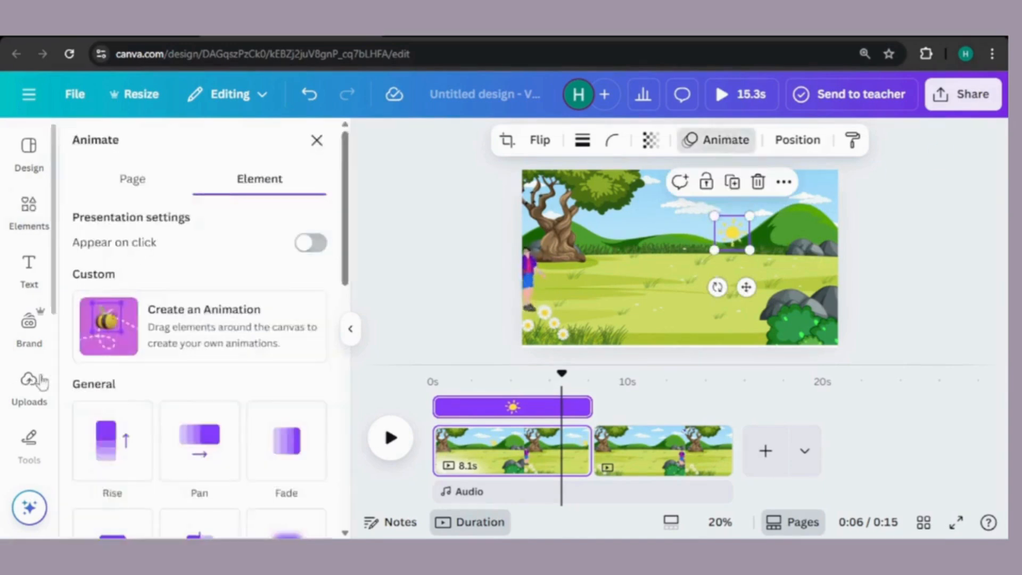
left_click(245, 310)
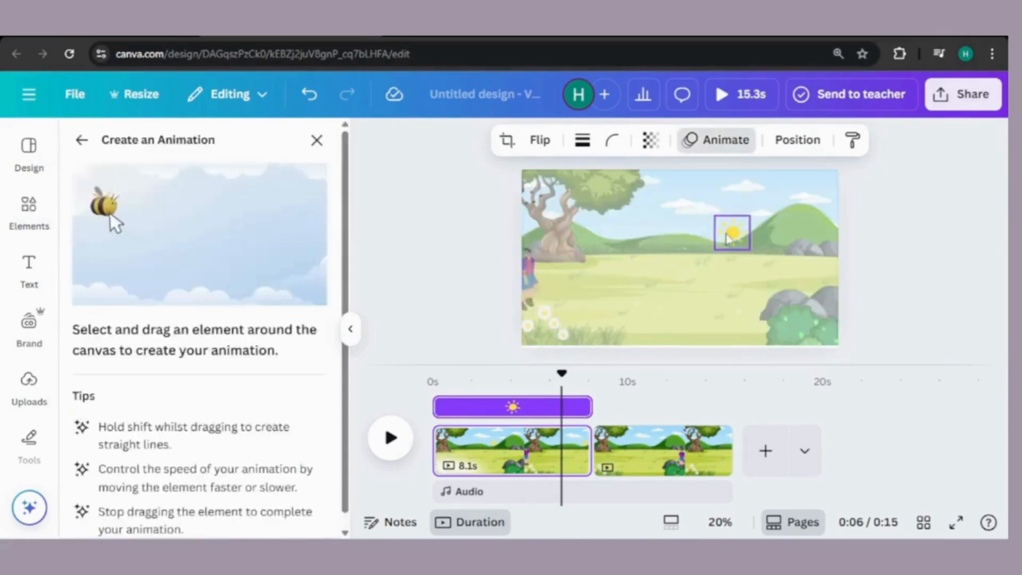
left_click_drag(727, 238, 726, 236)
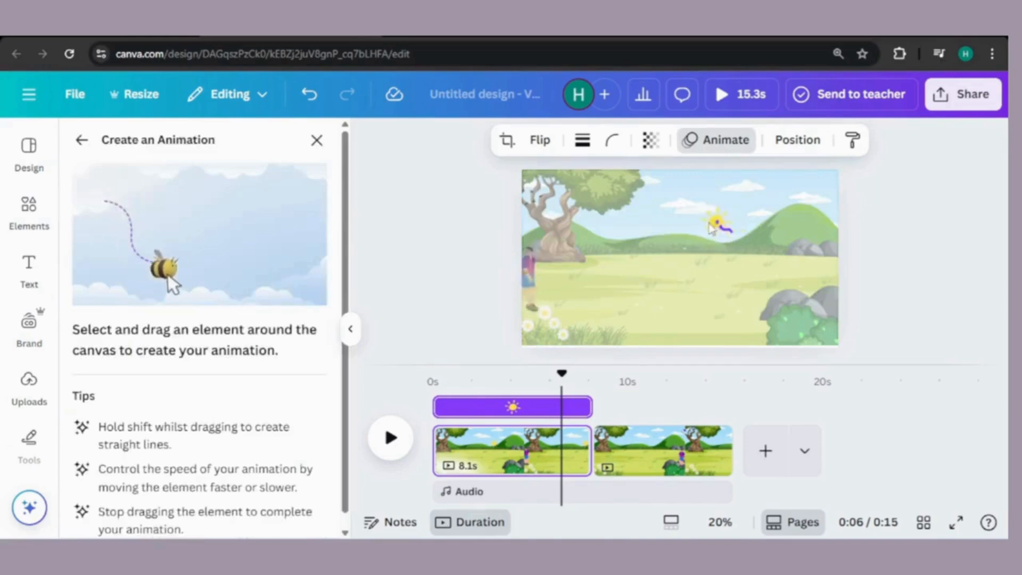
left_click_drag(695, 220, 697, 221)
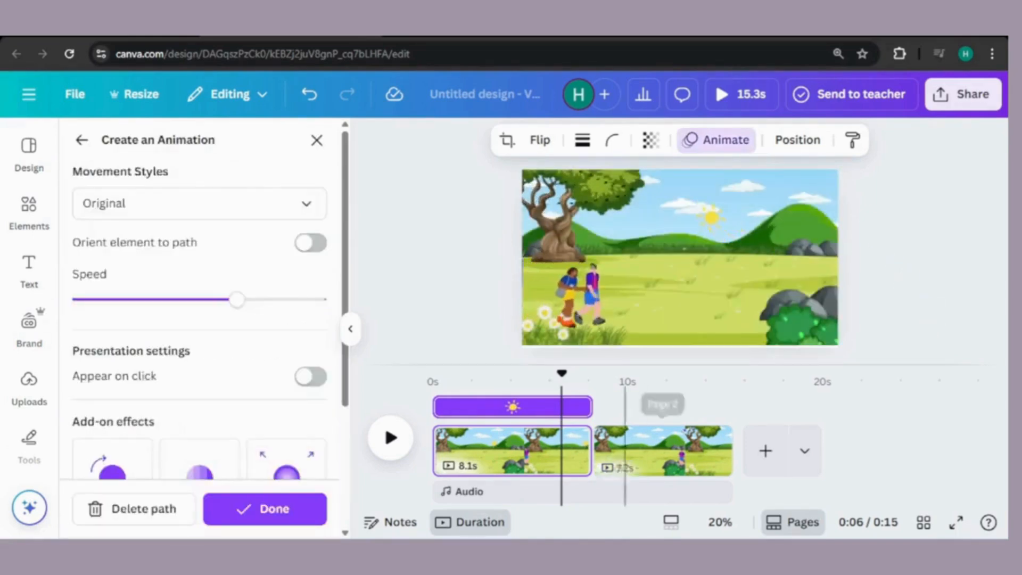
- Add the recently used yellow sun to the second page and shrink it to a small icon
left_click(646, 456)
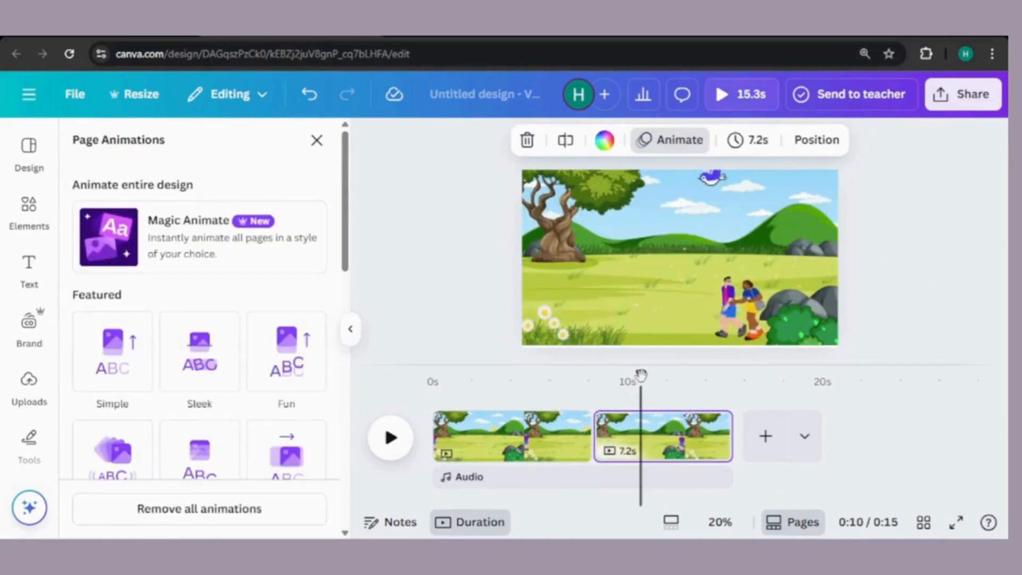
left_click(24, 234)
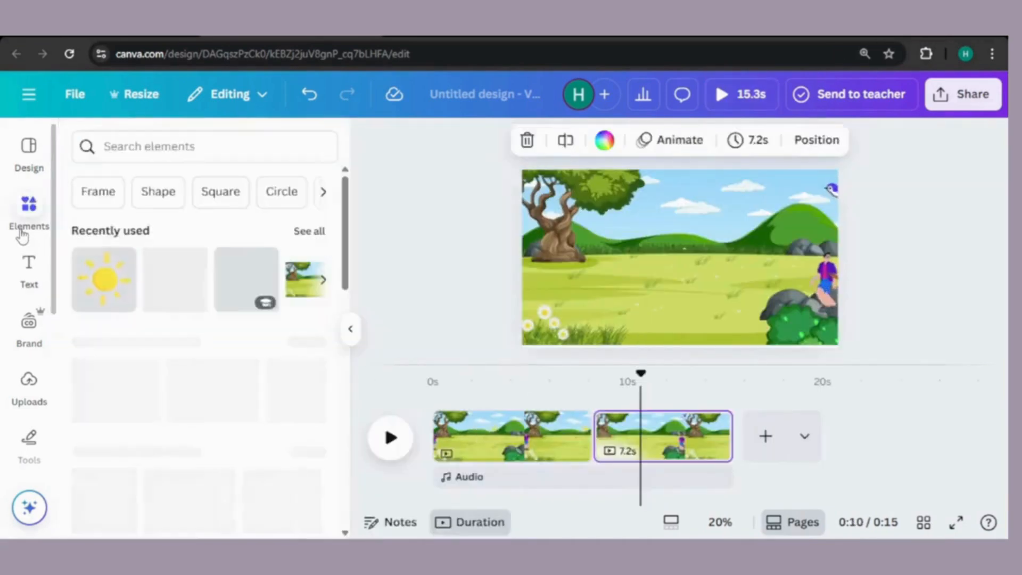
left_click(107, 284)
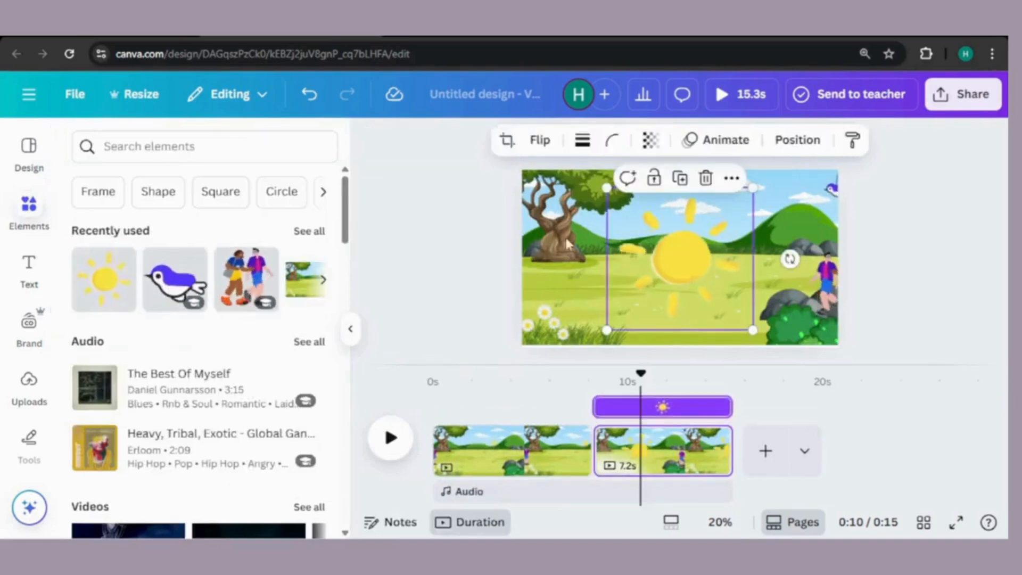
left_click_drag(607, 188, 709, 208)
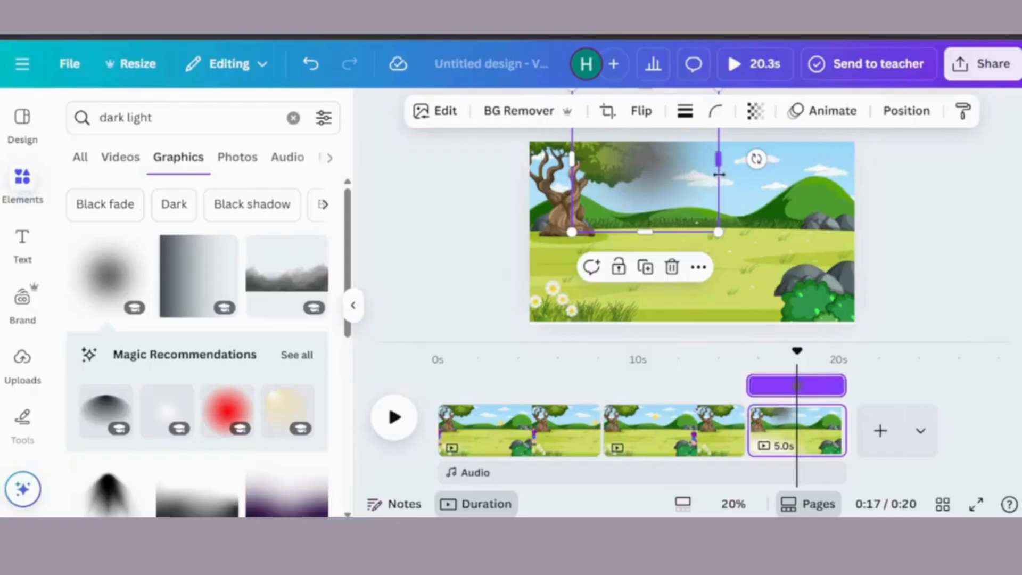
- Stretch the dark blurred shadow over the third page's sky and meadow, and extend that page's duration to 6.1 s
left_click_drag(719, 174, 888, 174)
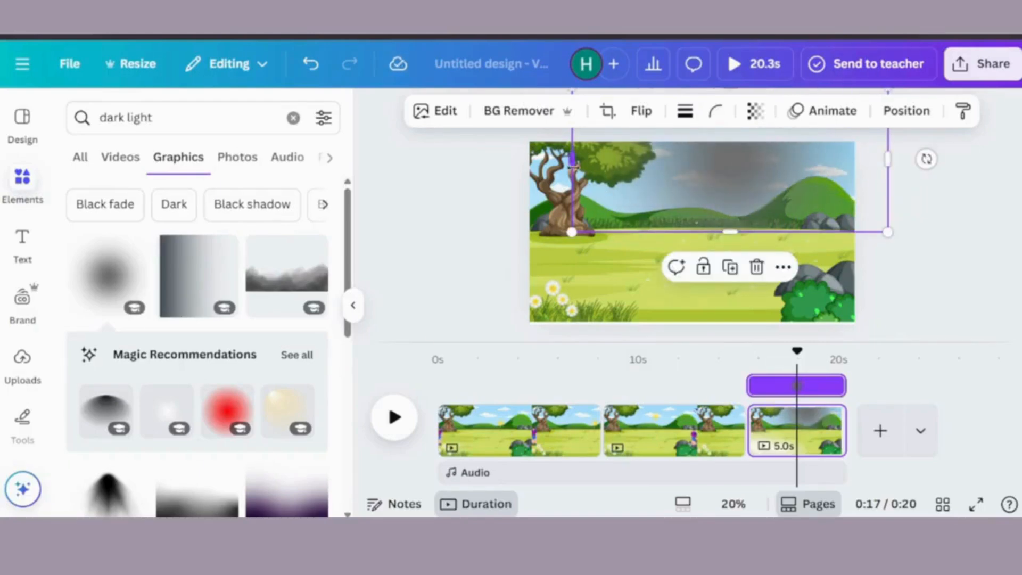
left_click_drag(573, 167, 501, 161)
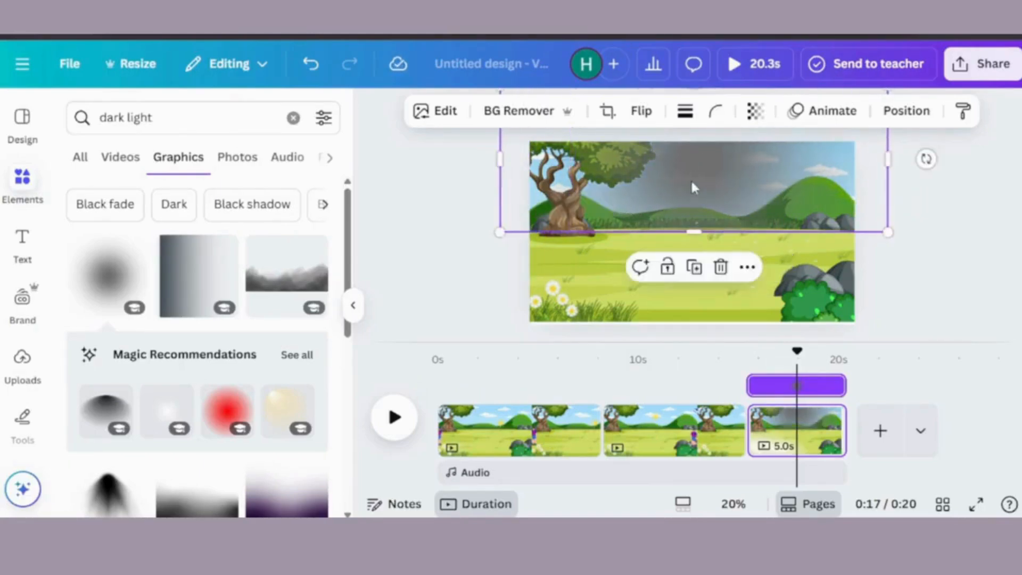
left_click_drag(694, 187, 660, 194)
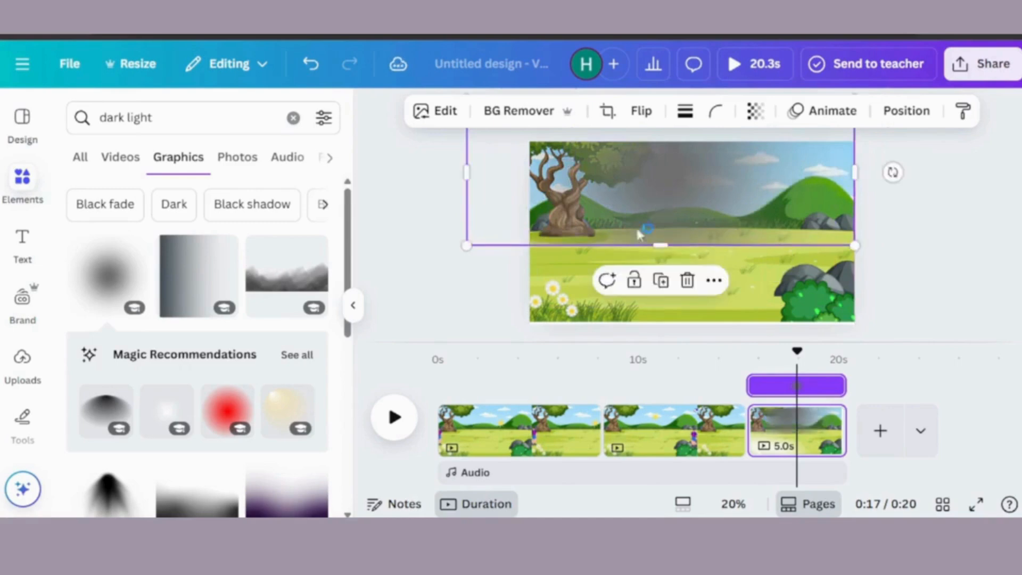
left_click_drag(655, 244, 661, 331)
left_click(965, 239)
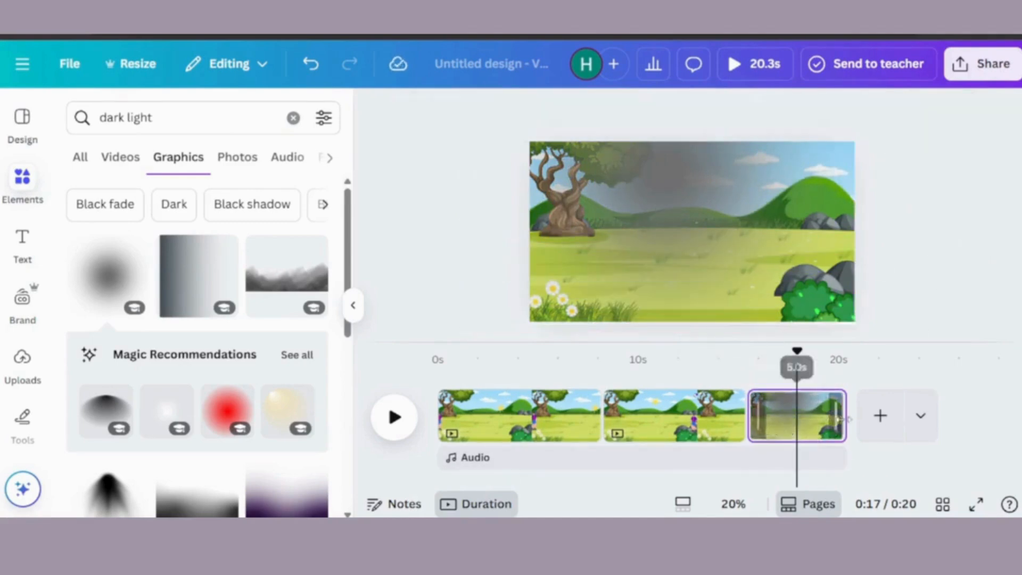
left_click_drag(839, 419, 858, 415)
- Search the graphics elements for "animals animation"
left_click_drag(178, 121, 95, 127)
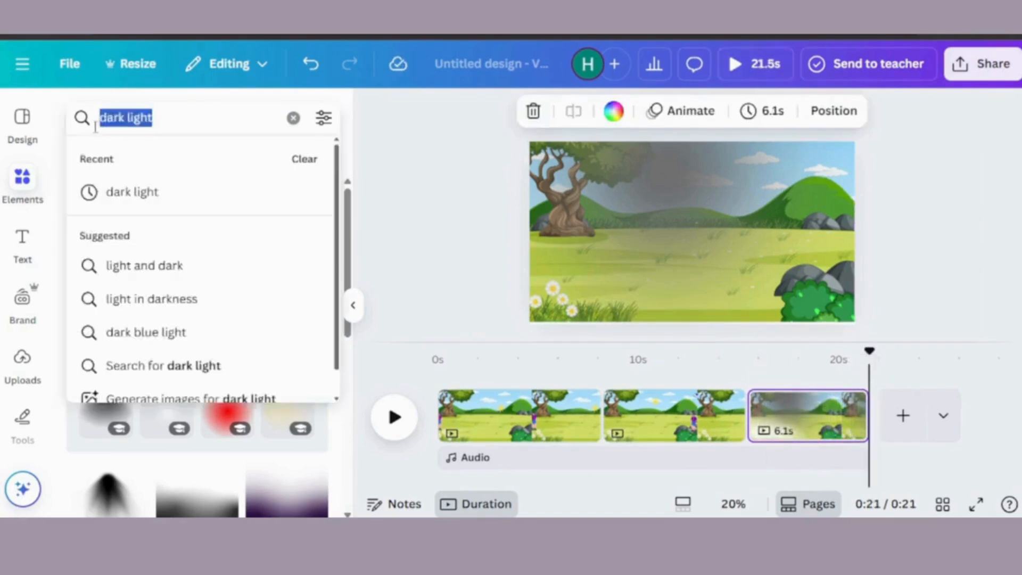
type("anim")
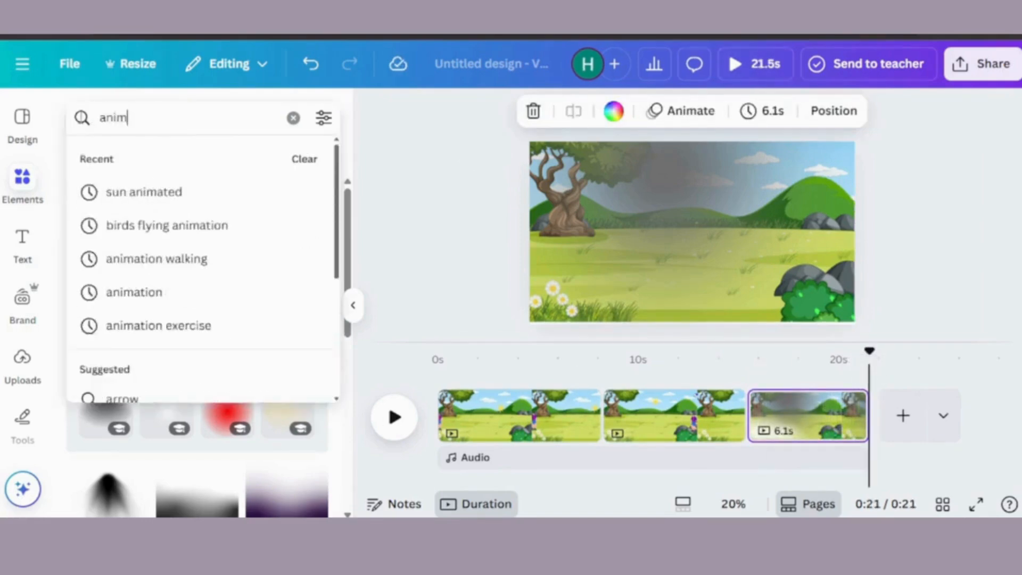
type("at")
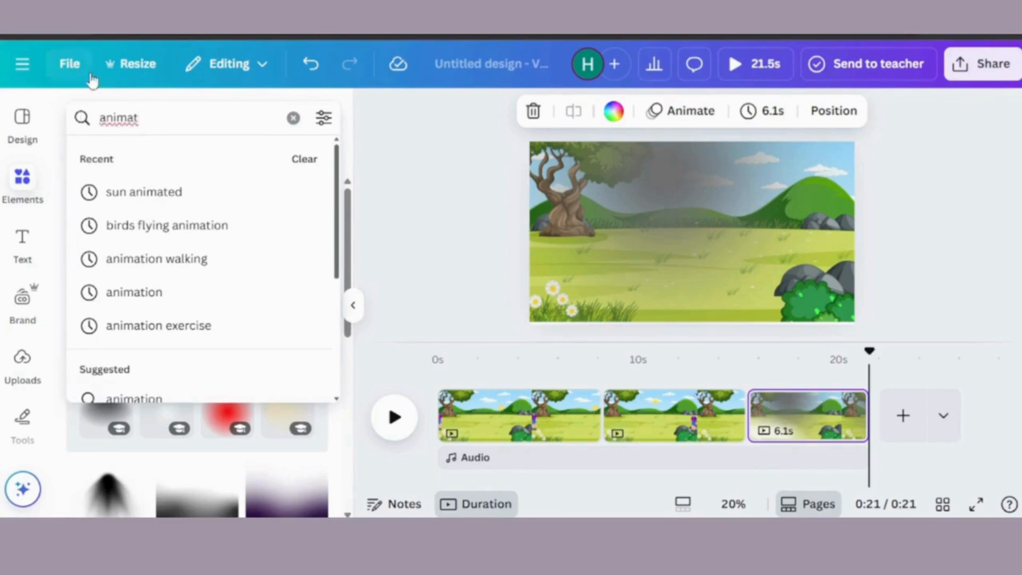
type("=")
key("BackSpace")
key("BackSpace")
type("ls")
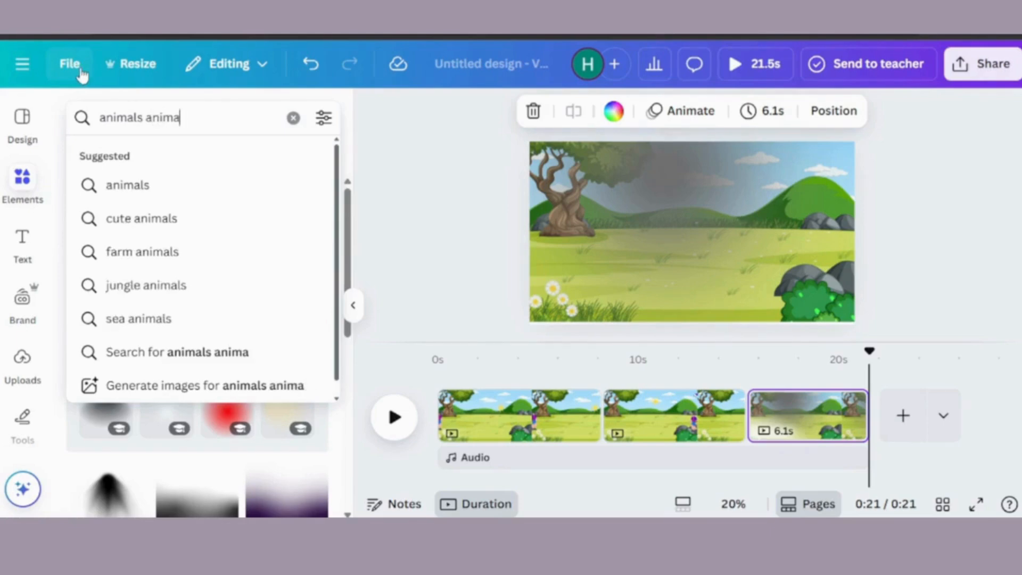
type("animation")
key("Return")
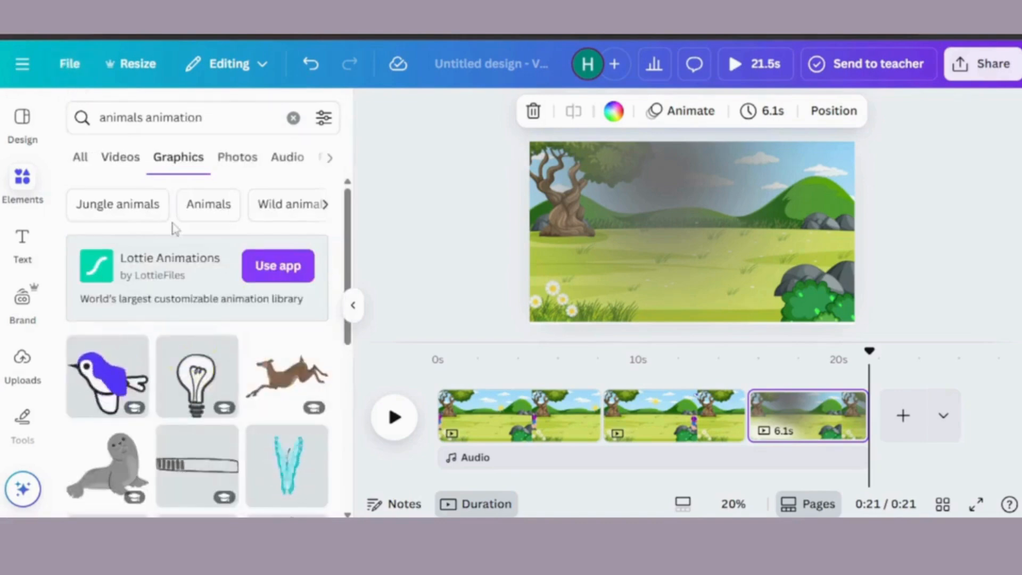
- Browse the suggested "Jungle animals" graphics, and narrow the search to "Jungle animals animation"
left_click(122, 212)
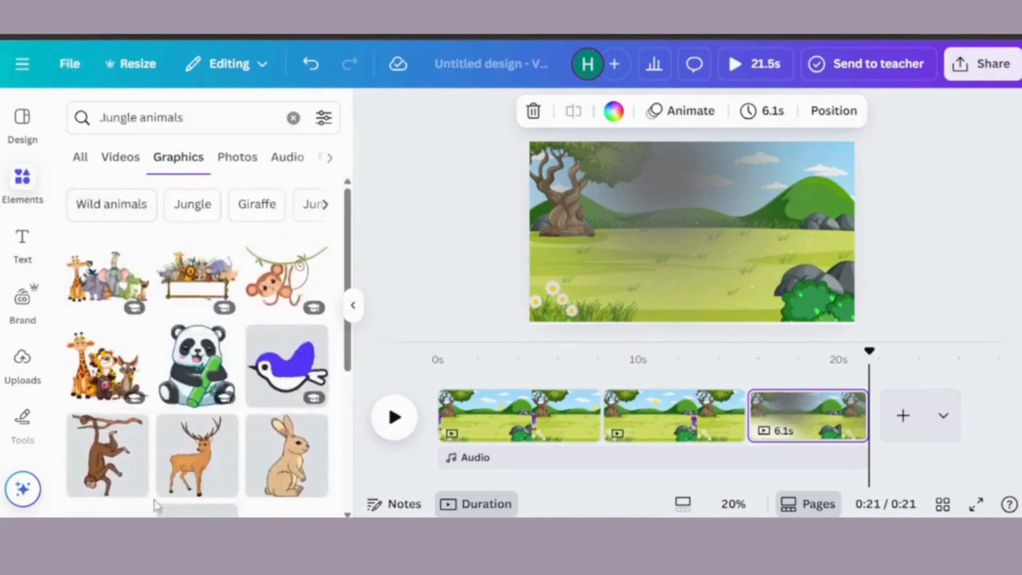
left_click_drag(349, 242, 356, 418)
left_click_drag(350, 347, 341, 393)
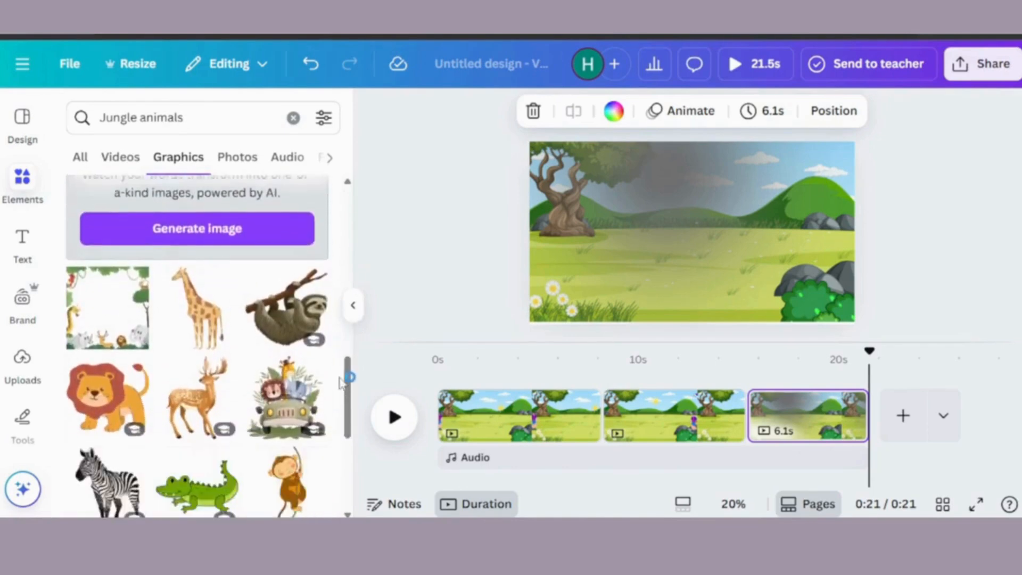
scroll(342, 377, "down", 1)
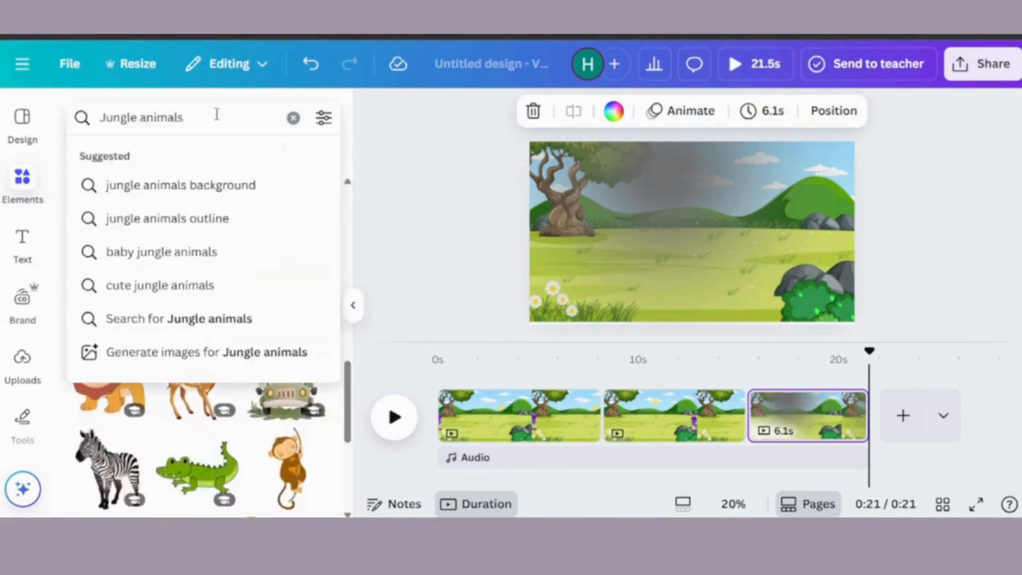
type("ani")
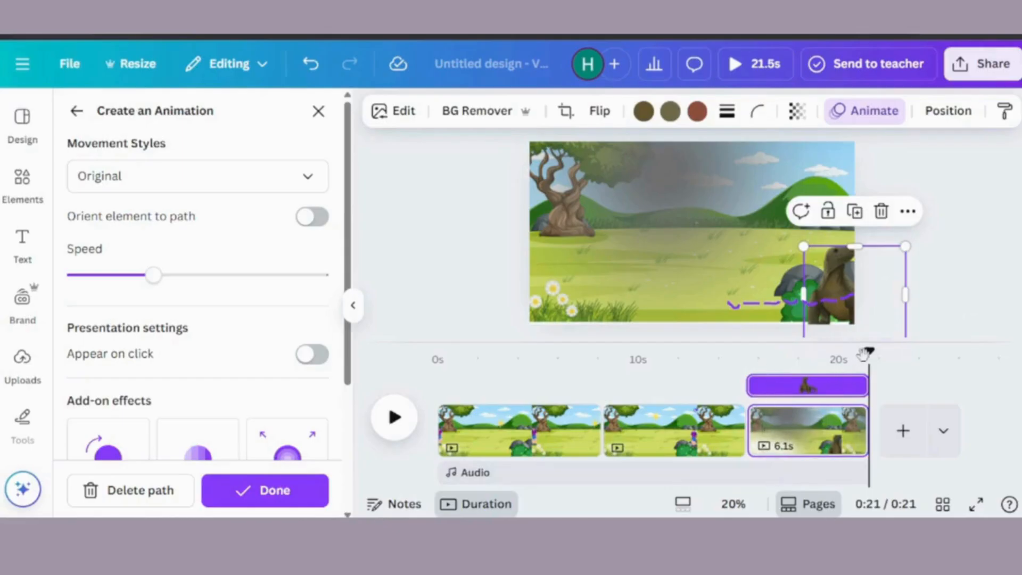
- Play back the video from the end of the second page, at 0:14, through the monitor lizard scene
left_click_drag(866, 353, 730, 351)
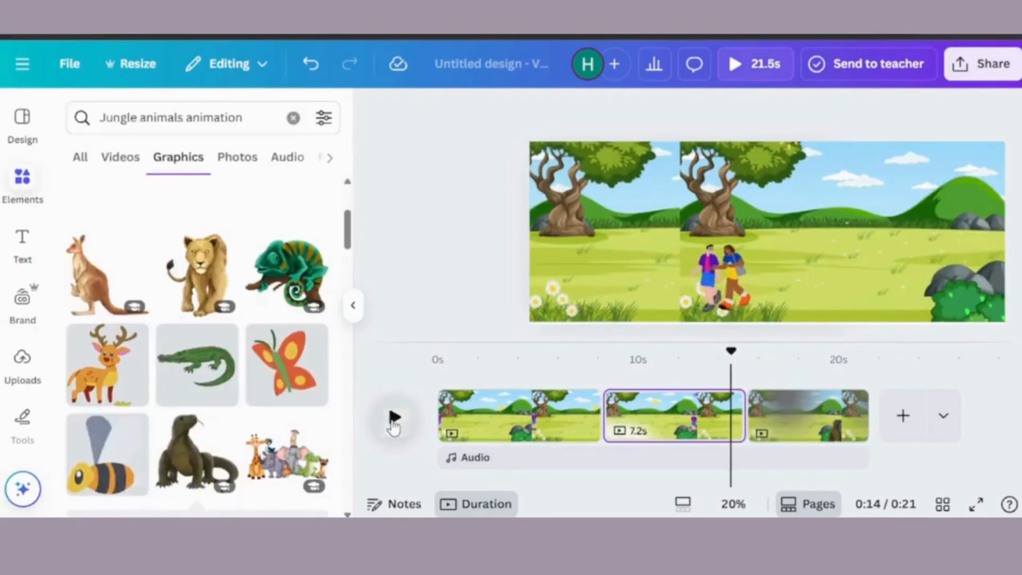
left_click(394, 419)
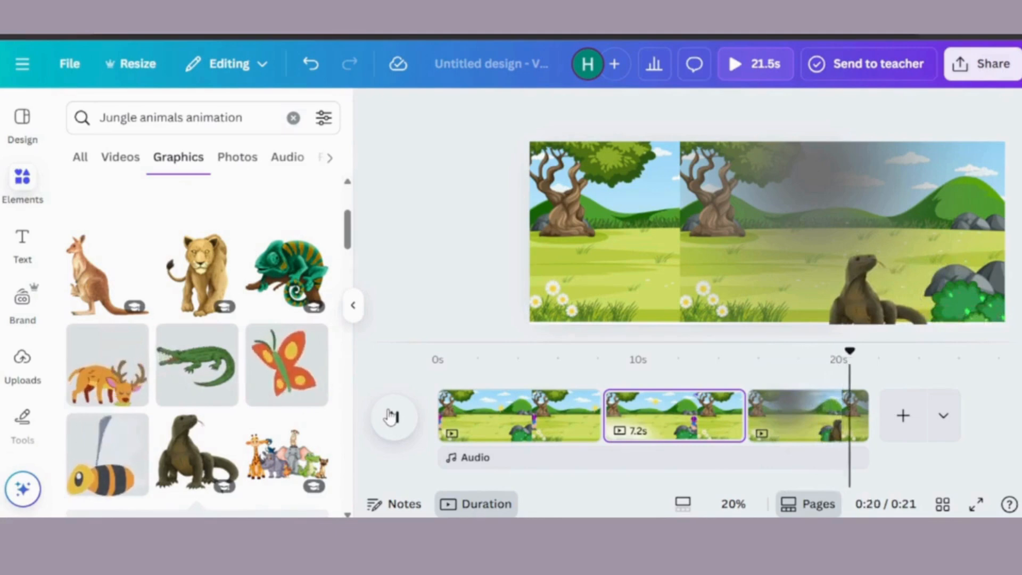
- Shift the dark shadow overlay on the third page slightly downward over the meadow
left_click(730, 308)
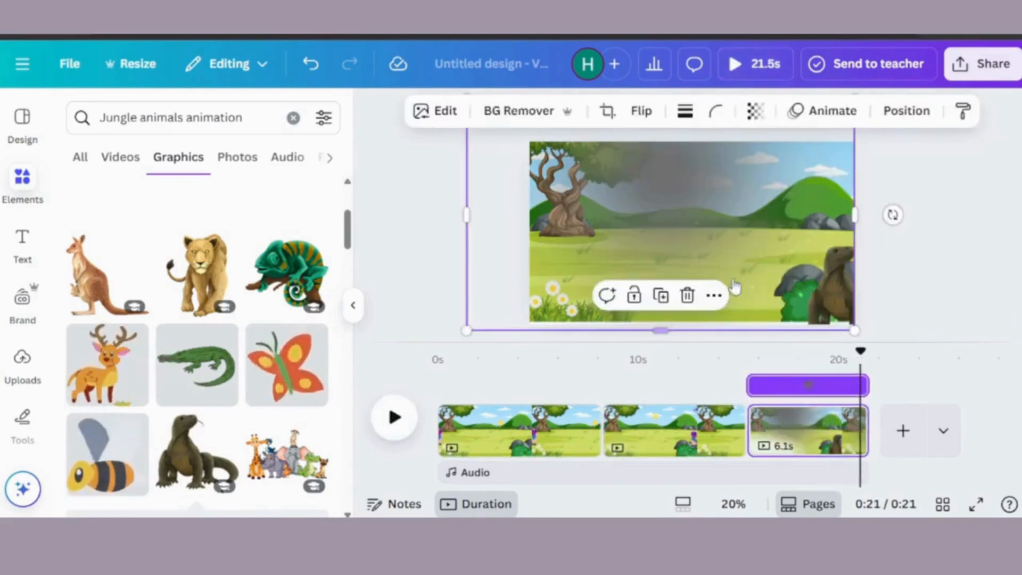
left_click_drag(755, 236, 753, 248)
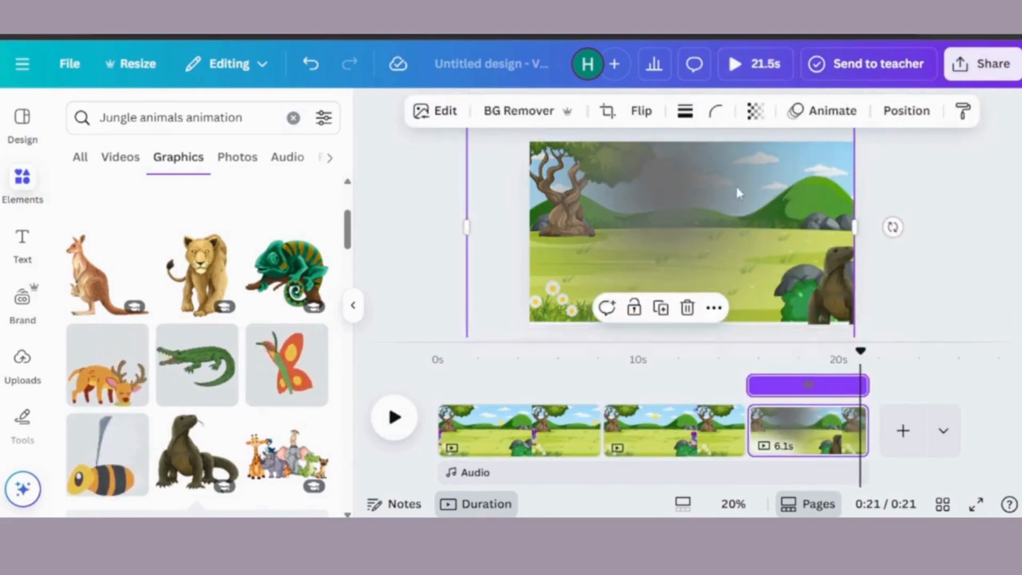
left_click_drag(739, 192, 747, 199)
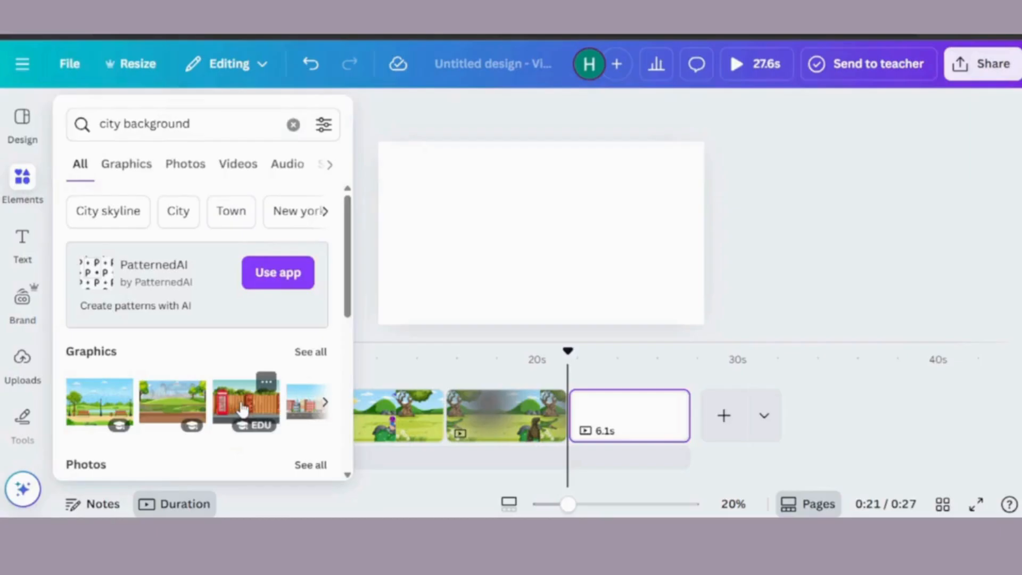
- Place the "city background" graphic with the red telephone box at the blank fourth page's top-left corner and enlarge it to cover the page
left_click_drag(510, 244, 460, 228)
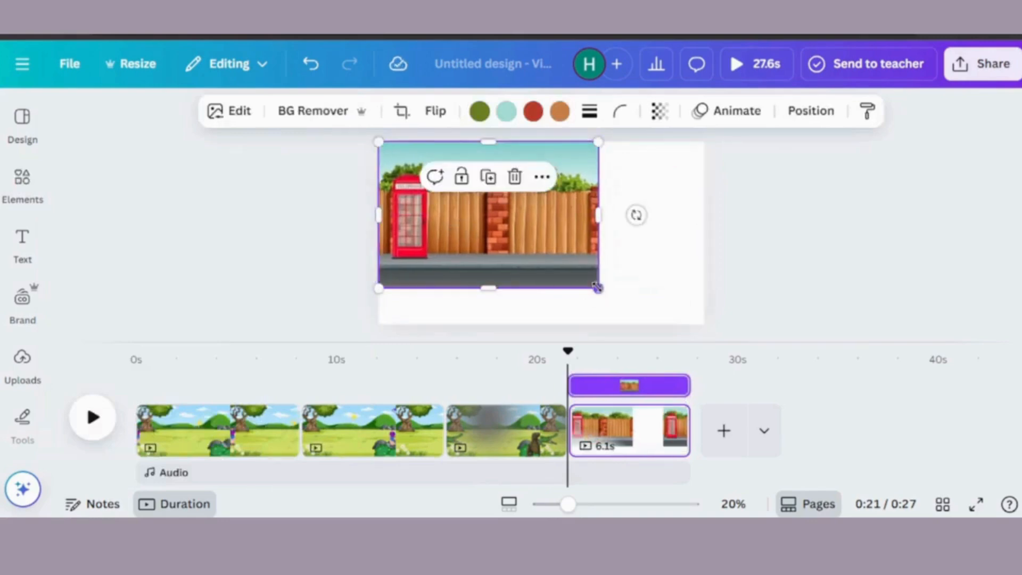
left_click_drag(598, 288, 736, 343)
left_click(955, 261)
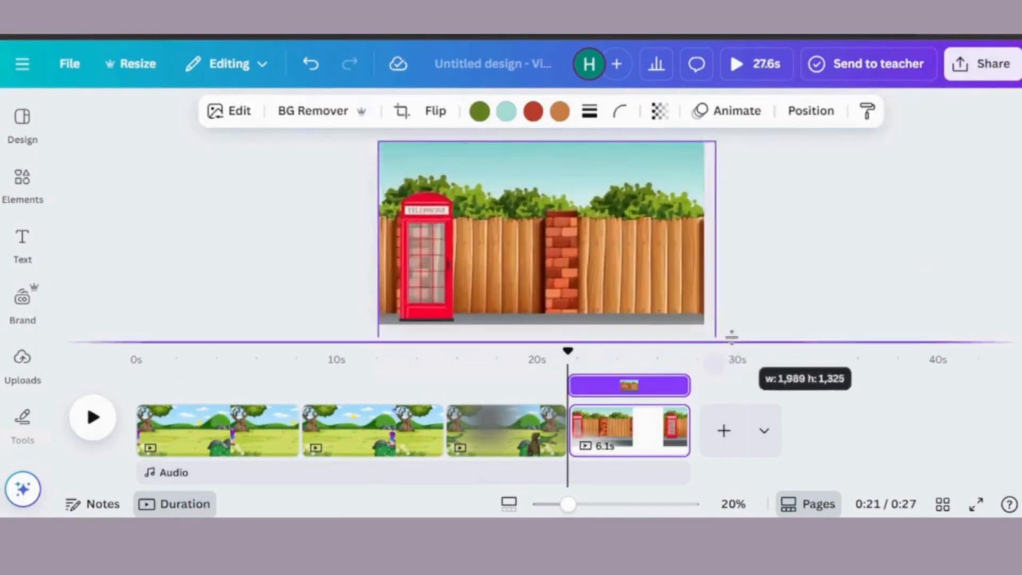
left_click_drag(733, 335, 742, 340)
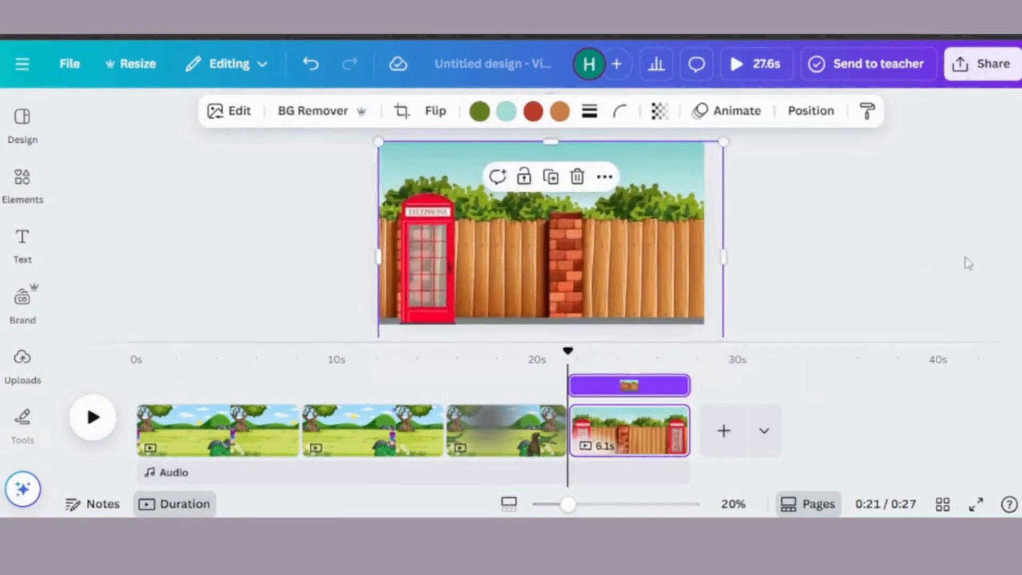
left_click(965, 258)
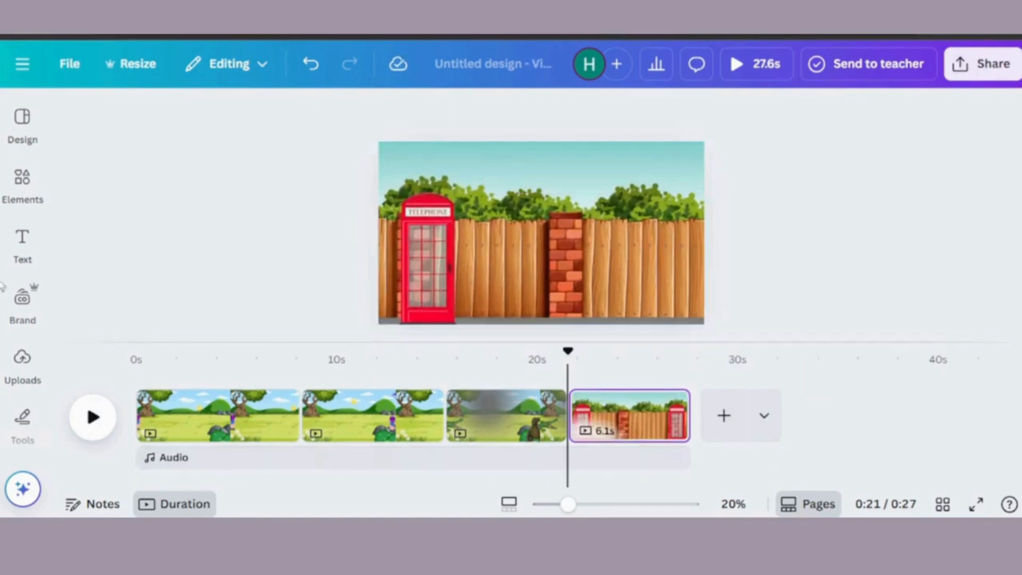
- Search the elements for "helicopter animation"
left_click(16, 246)
left_click(20, 207)
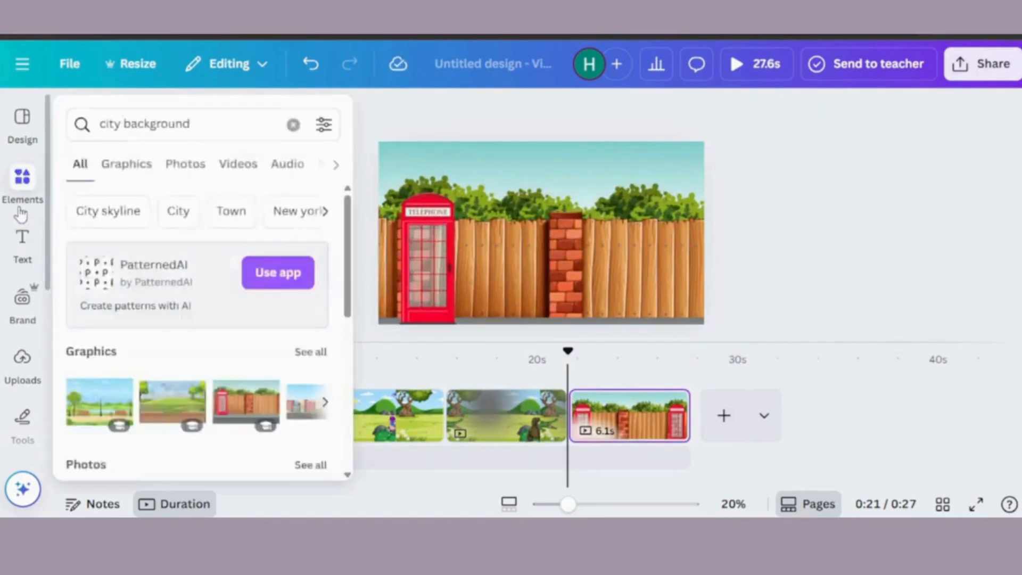
left_click(202, 128)
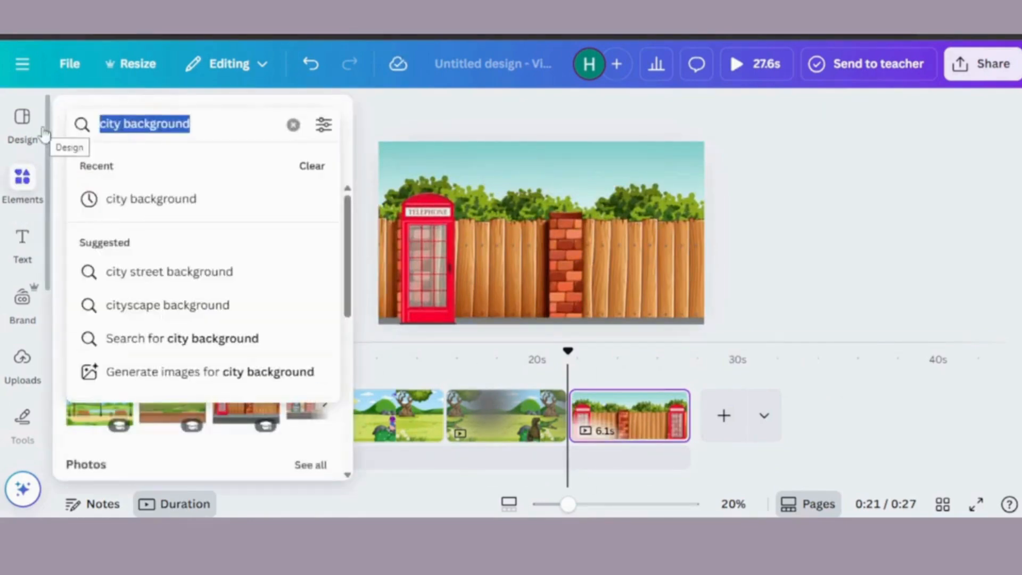
key("BackSpace")
type("l")
key("BackSpace")
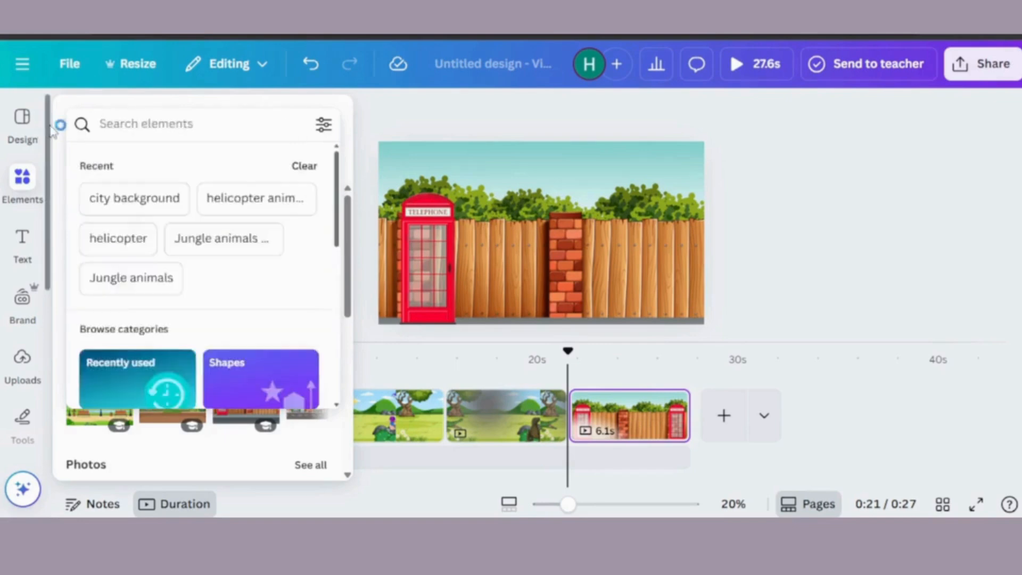
type("helicopter")
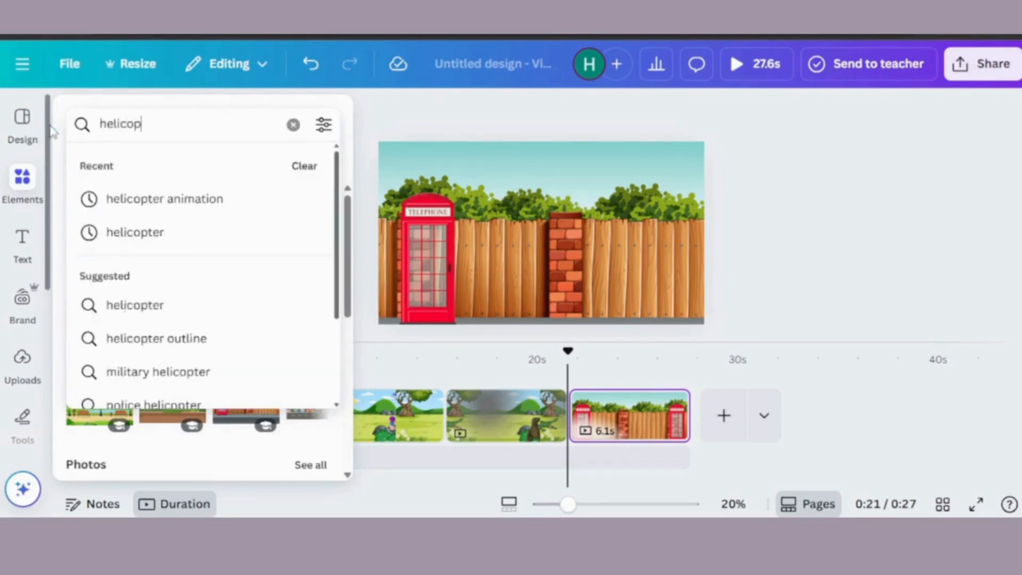
left_click(192, 198)
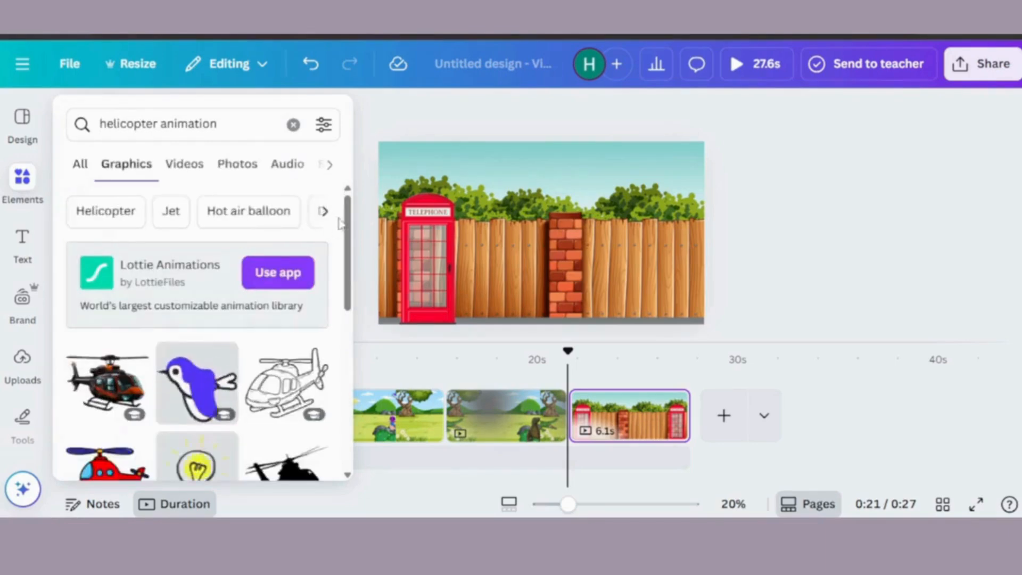
- Add the animated blue and yellow helicopter graphic to the fourth page, shrink it and place it at the page's top-right corner
scroll(350, 207, "down", 3)
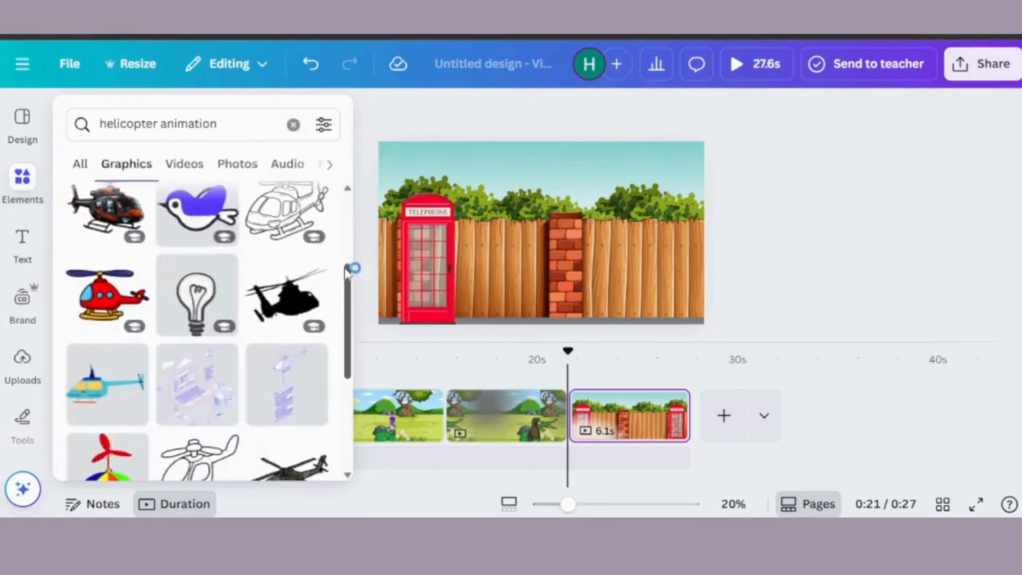
left_click(106, 381)
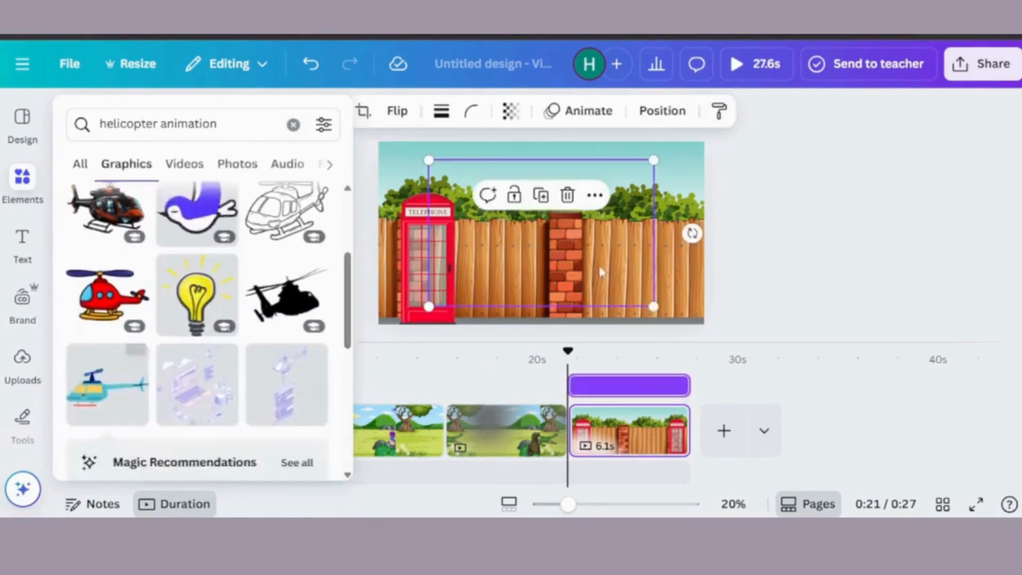
left_click_drag(429, 160, 679, 151)
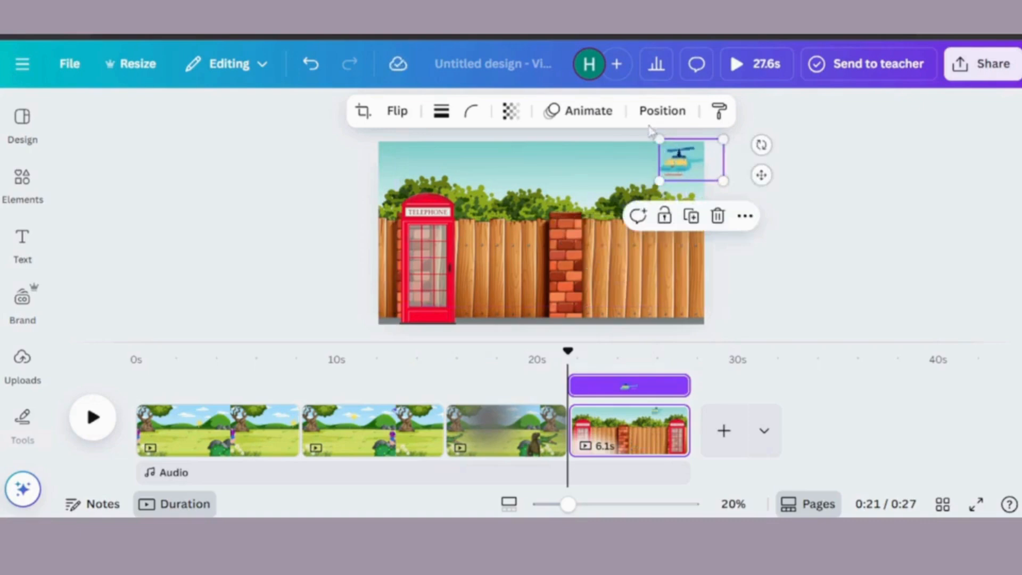
- Create a custom animation that flies the helicopter along a wavy path from right to left across the sky
left_click(600, 115)
left_click(114, 358)
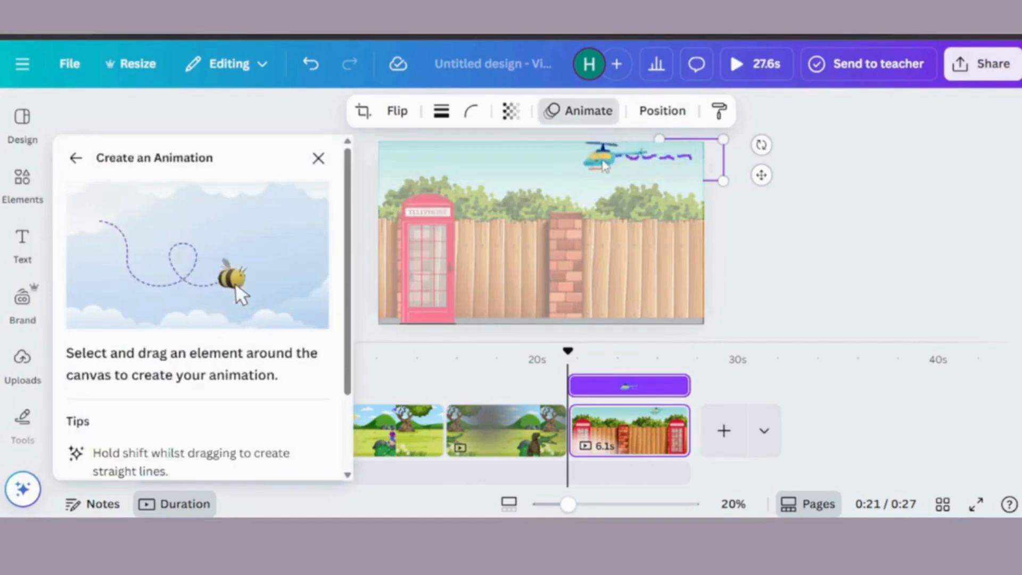
left_click_drag(536, 156, 315, 160)
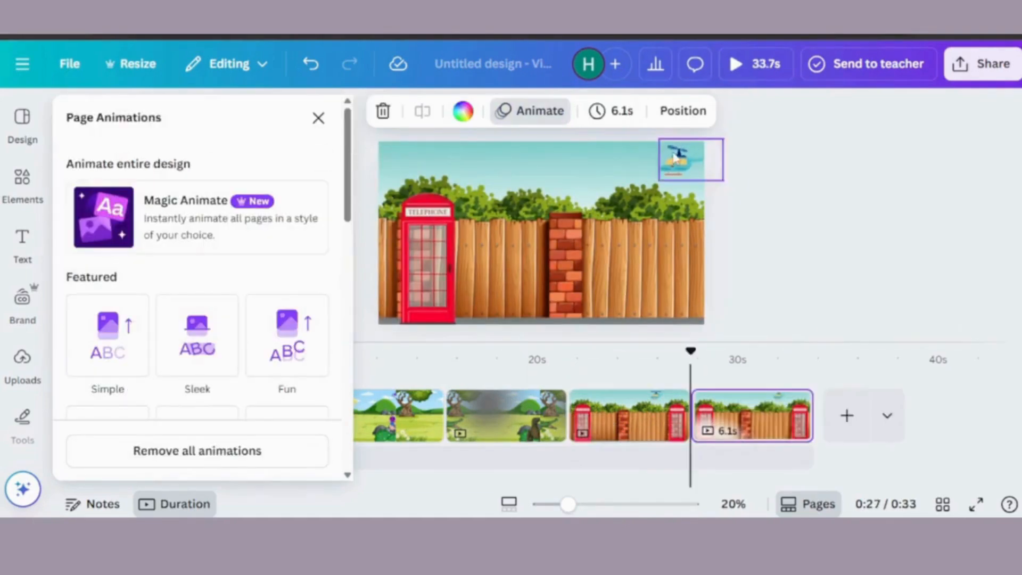
- Flip the helicopter horizontally on the duplicated telephone-box page and delete its motion paths
left_click(675, 157)
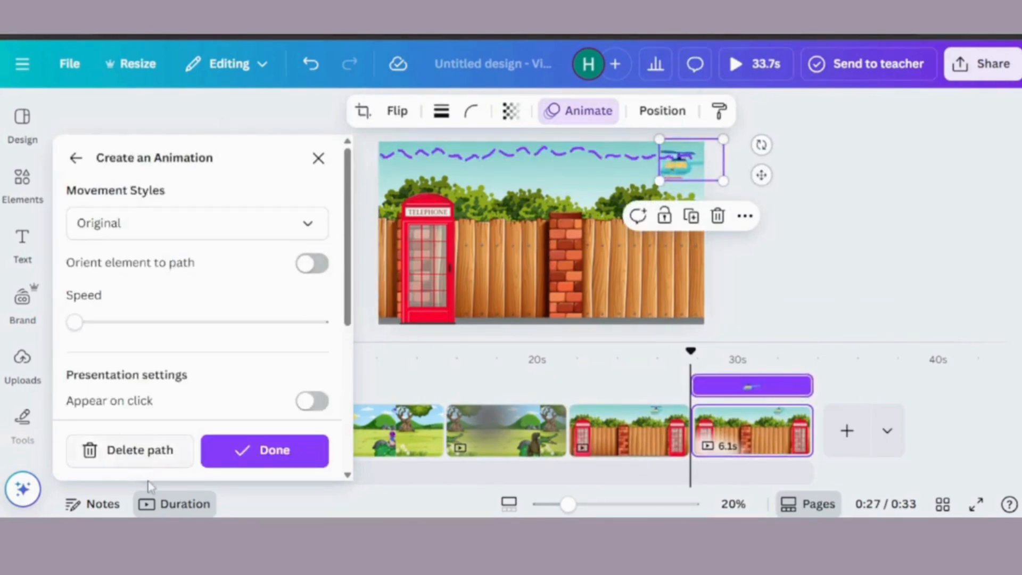
left_click(145, 454)
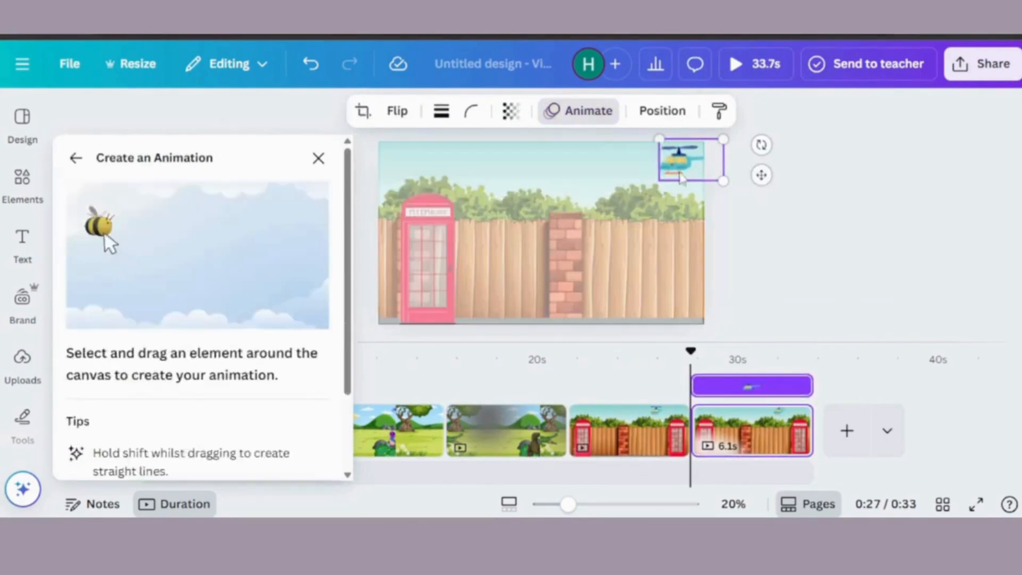
left_click(399, 118)
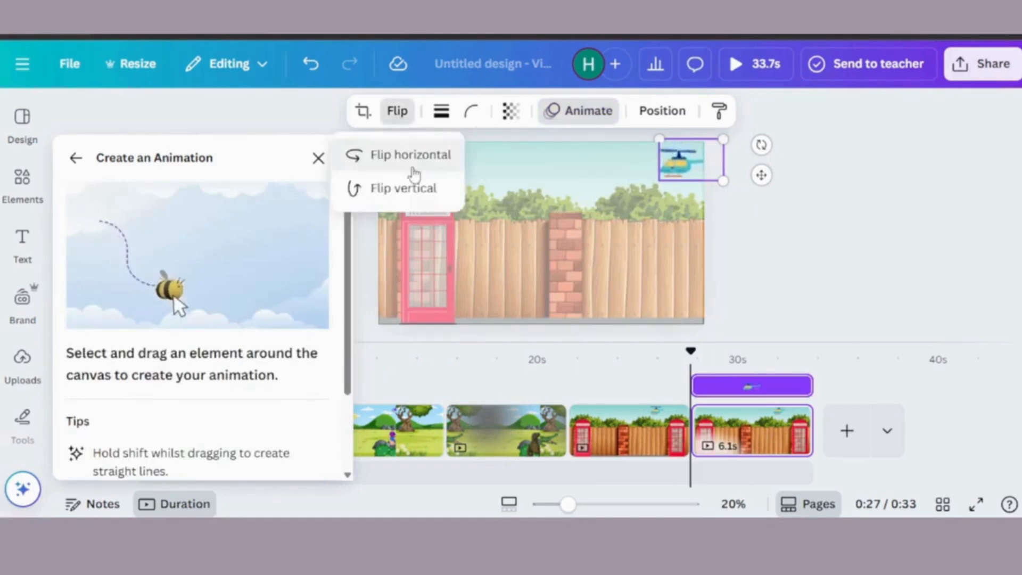
left_click(413, 155)
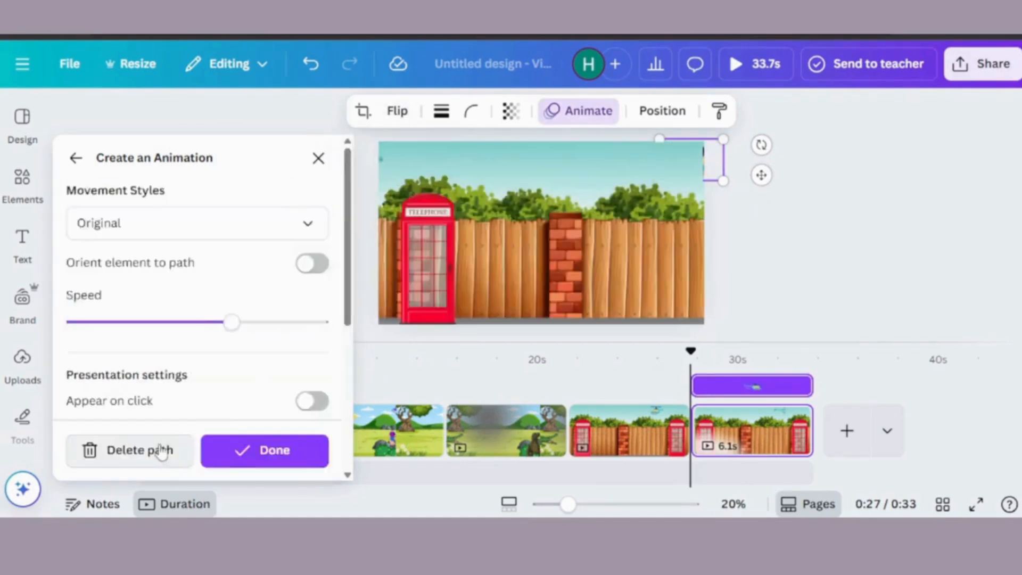
left_click(161, 453)
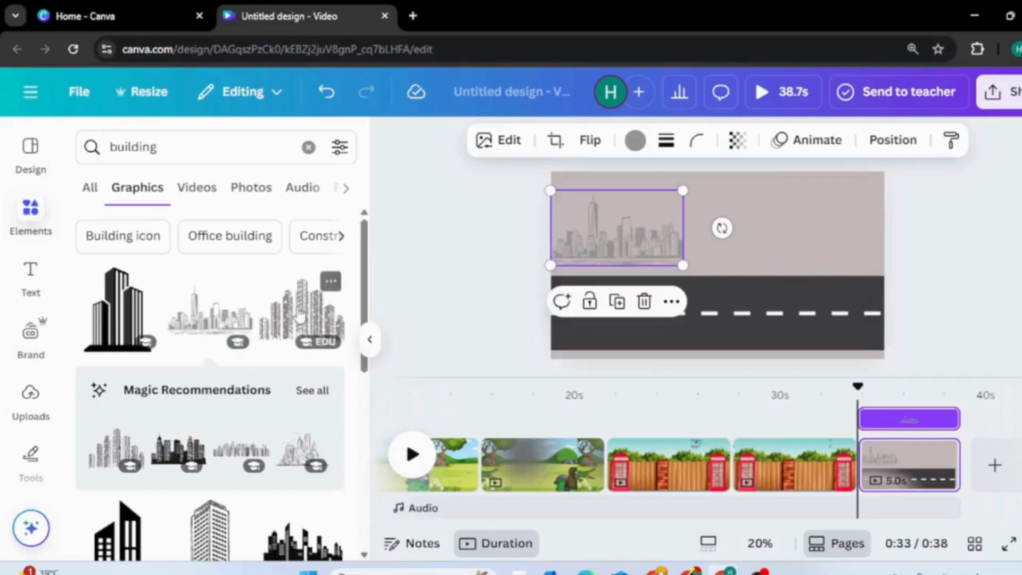
- Add the sketched high-rise cluster and the solid black skyscraper graphics above the road, spacing them to the right of the skyline
left_click(302, 308)
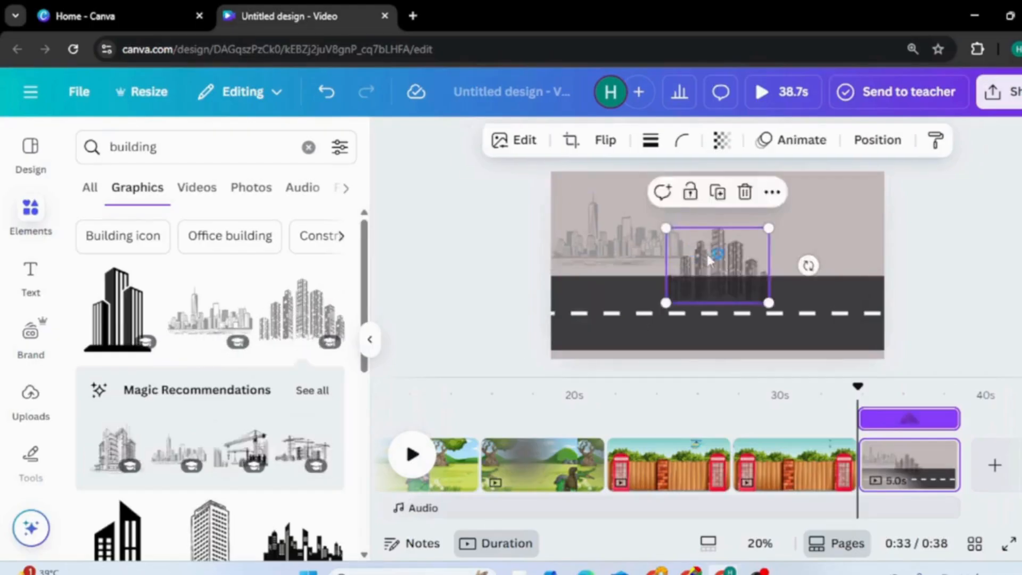
left_click_drag(709, 260, 723, 205)
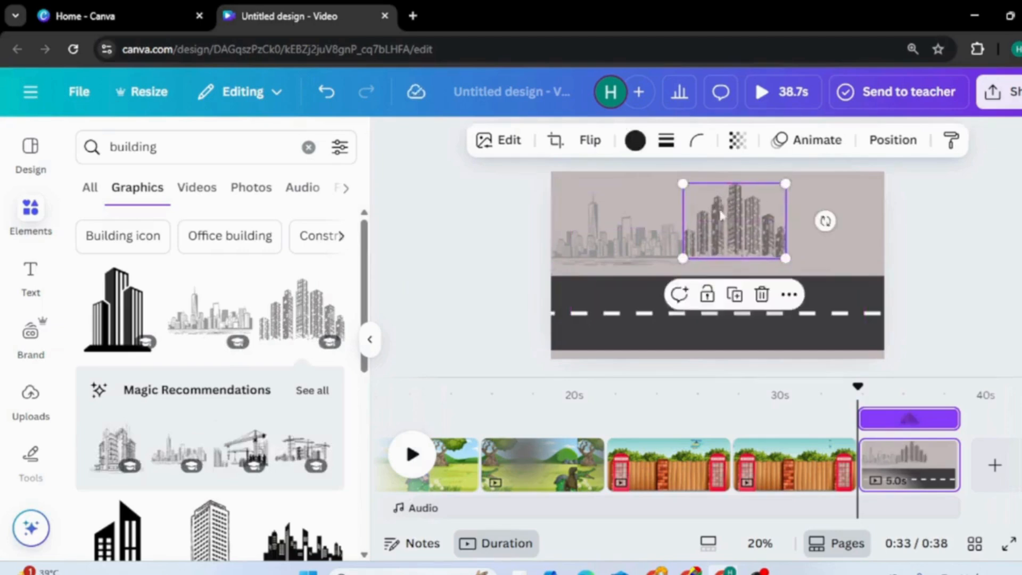
left_click(113, 331)
left_click_drag(722, 279, 875, 252)
left_click_drag(766, 245, 792, 246)
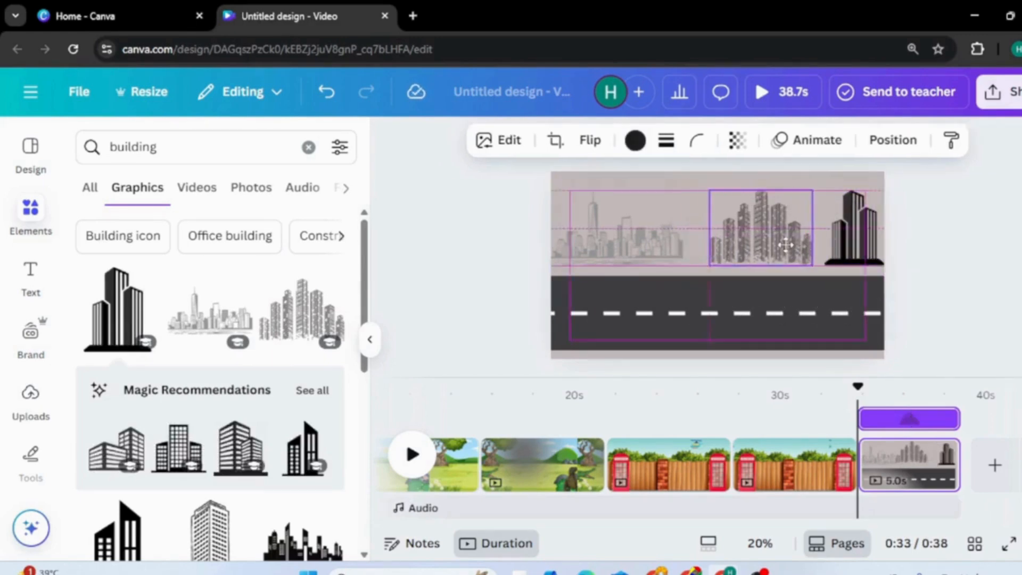
- Nudge the sketched skyline slightly to the right and raise the road's upper edge toward the buildings
left_click_drag(621, 246, 633, 250)
left_click(828, 301)
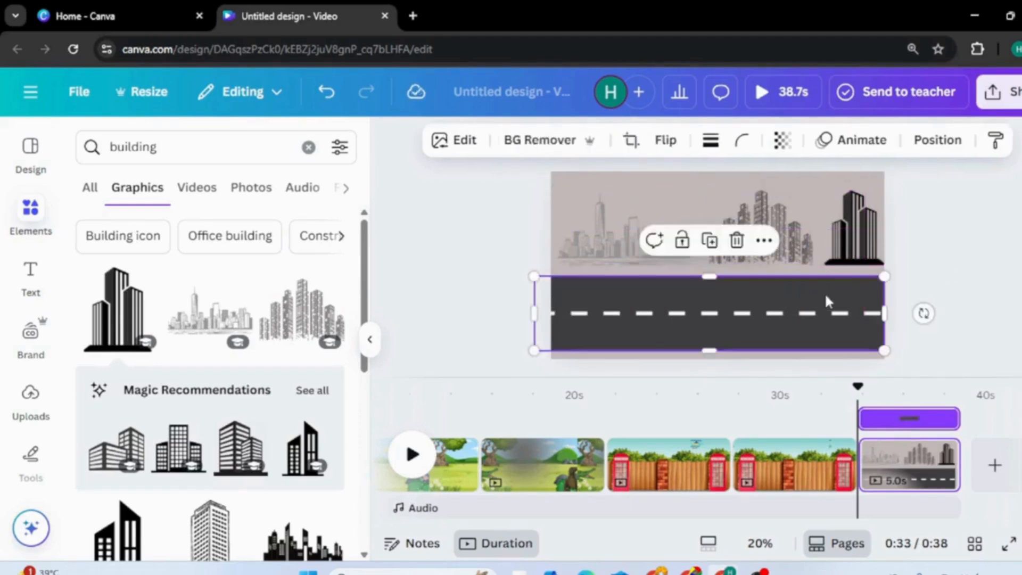
left_click_drag(708, 278, 708, 269)
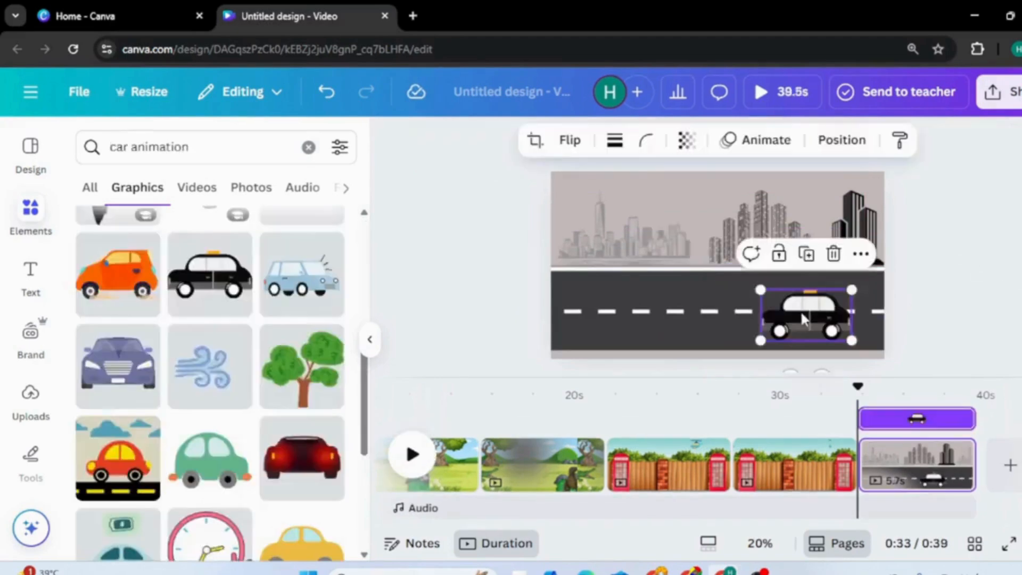
- Shrink the black taxi and position it at the road's right end, partly beyond the page edge
left_click_drag(799, 309, 848, 315)
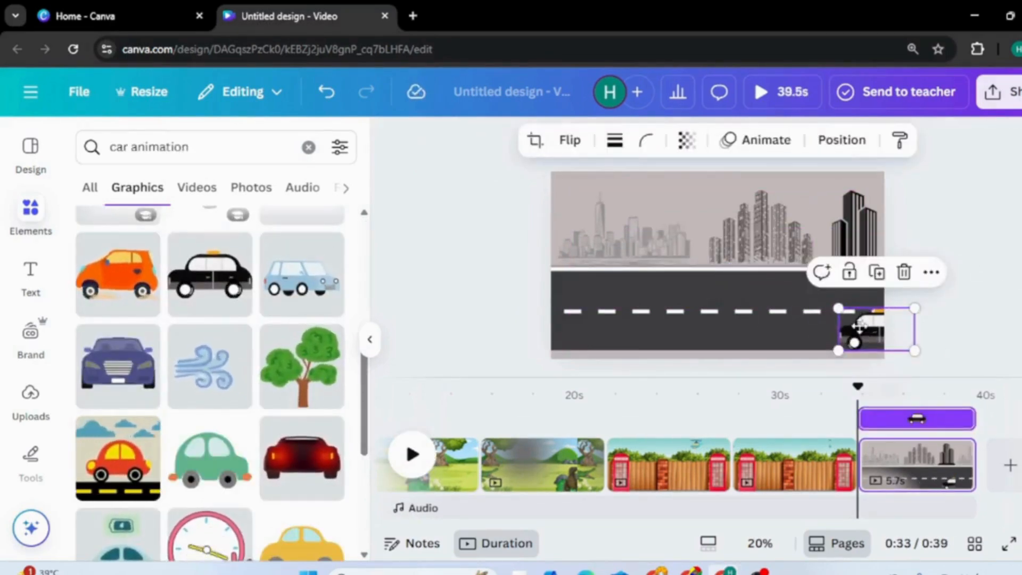
double_click(860, 326)
left_click(963, 266)
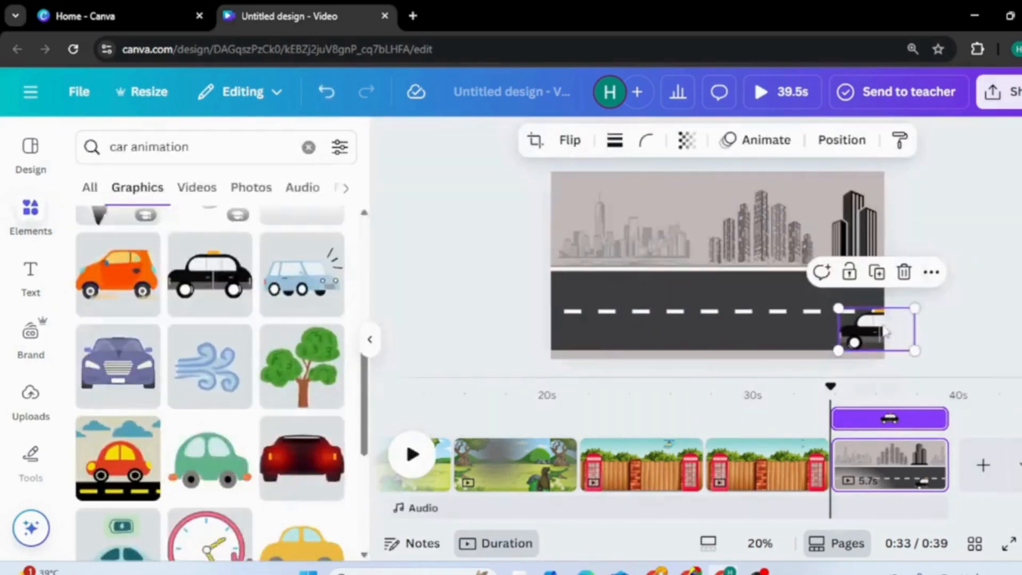
- Start a custom movement animation for the black taxi
left_click(768, 147)
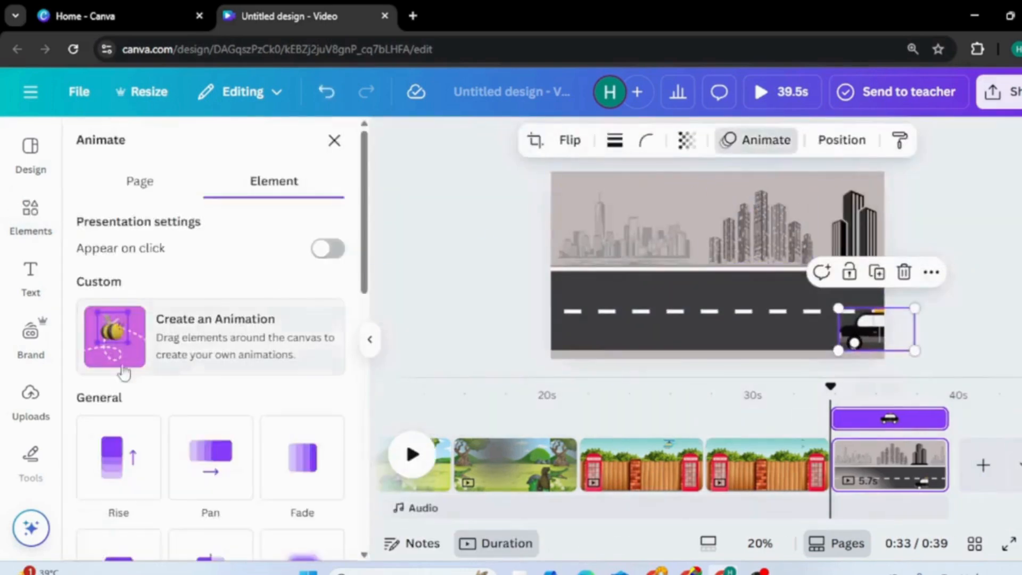
left_click(113, 343)
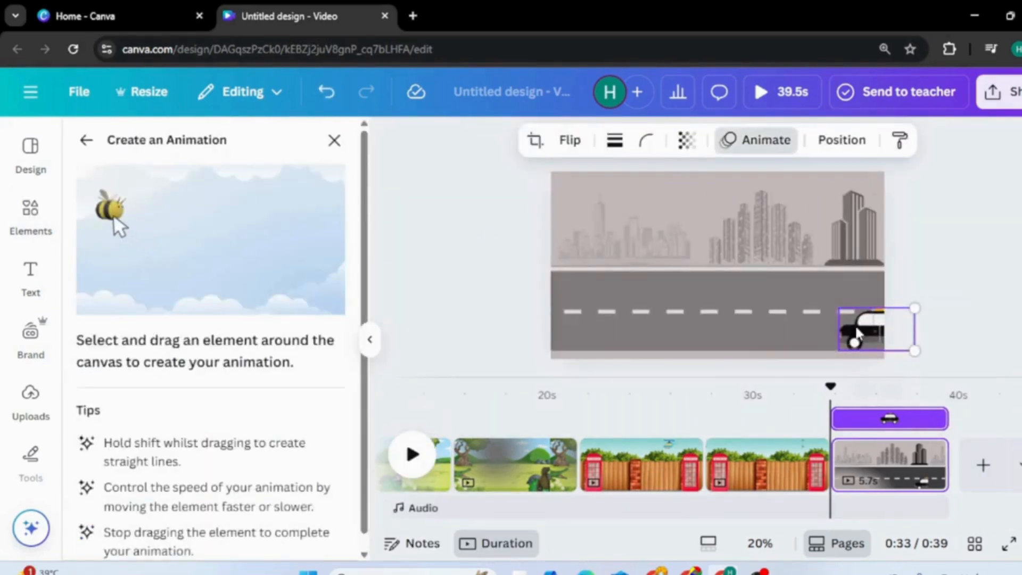